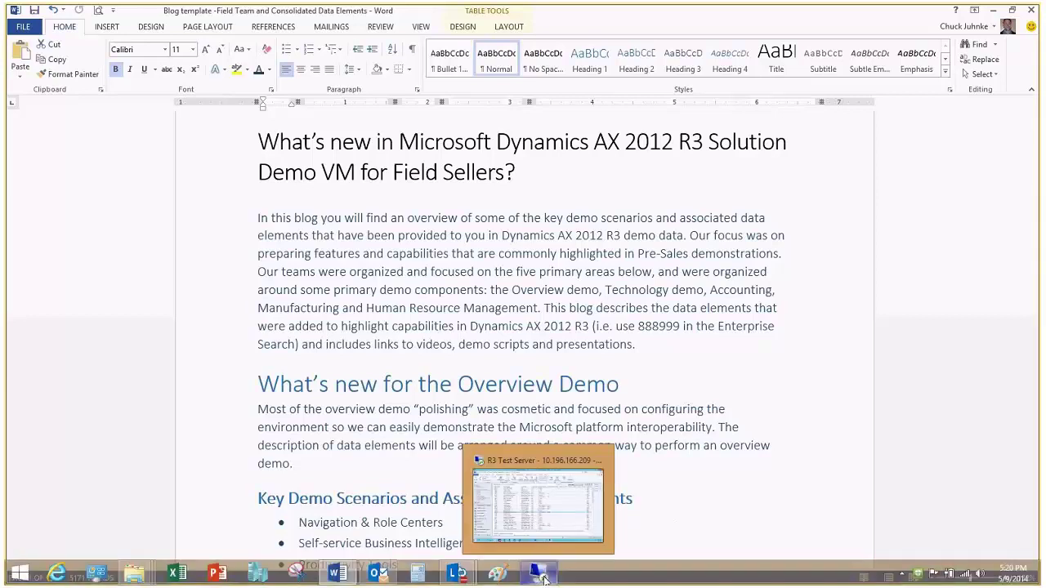
# - In the remote AX session, open the Batch jobs list under System administration
pyautogui.click(544, 577)
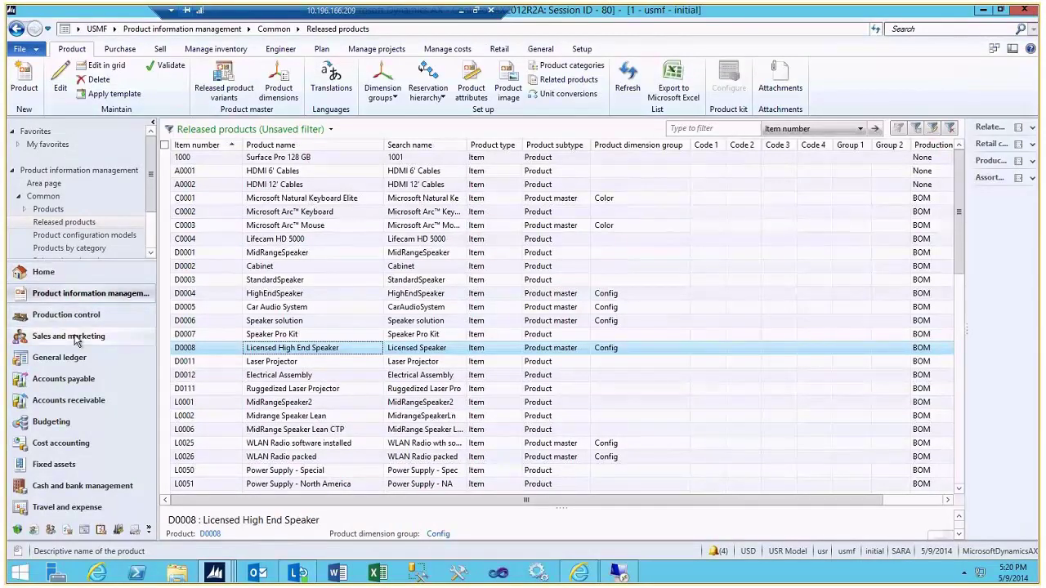
pyautogui.click(114, 29)
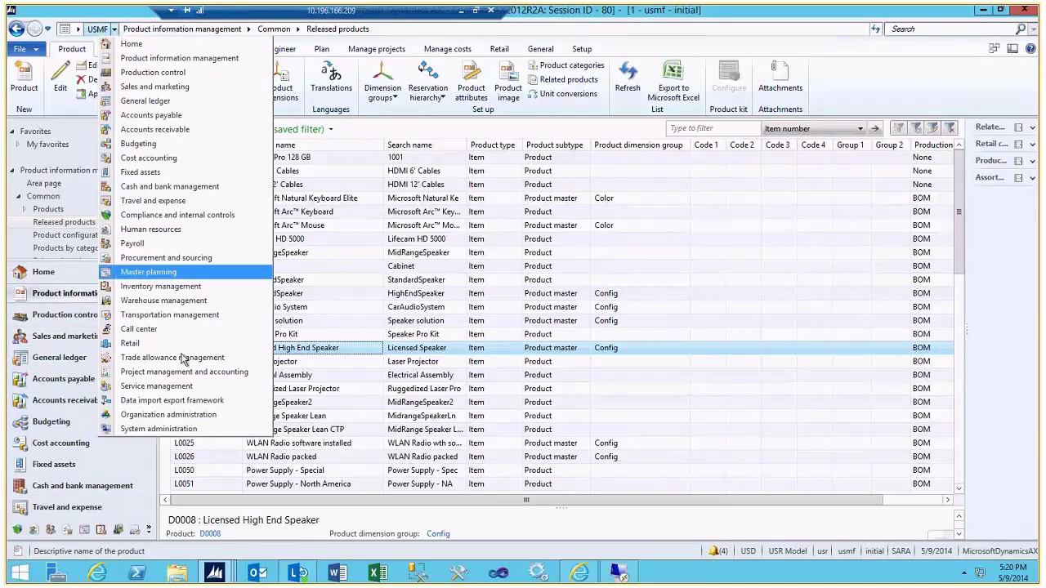
pyautogui.click(188, 430)
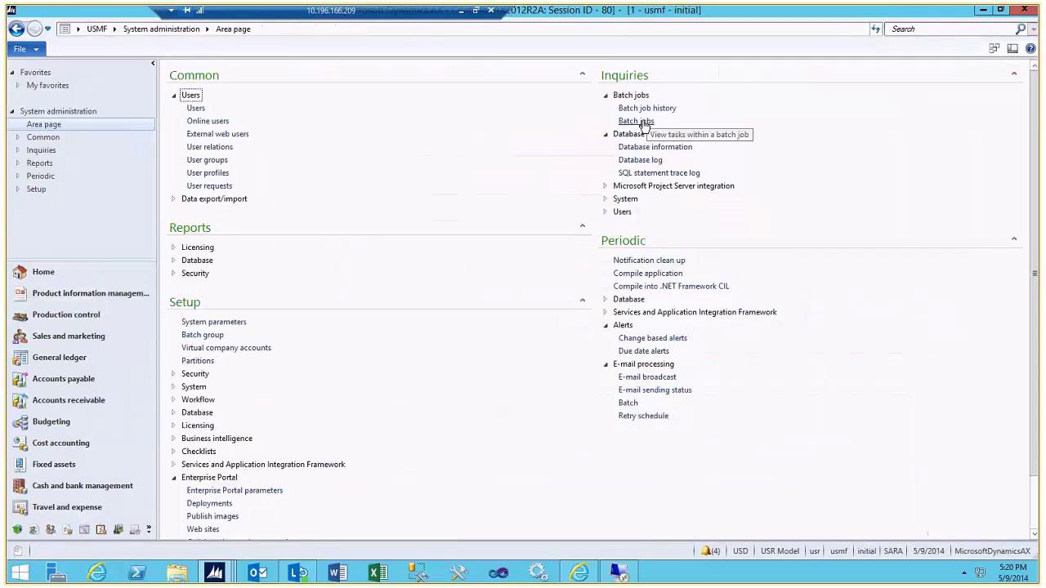
pyautogui.click(643, 121)
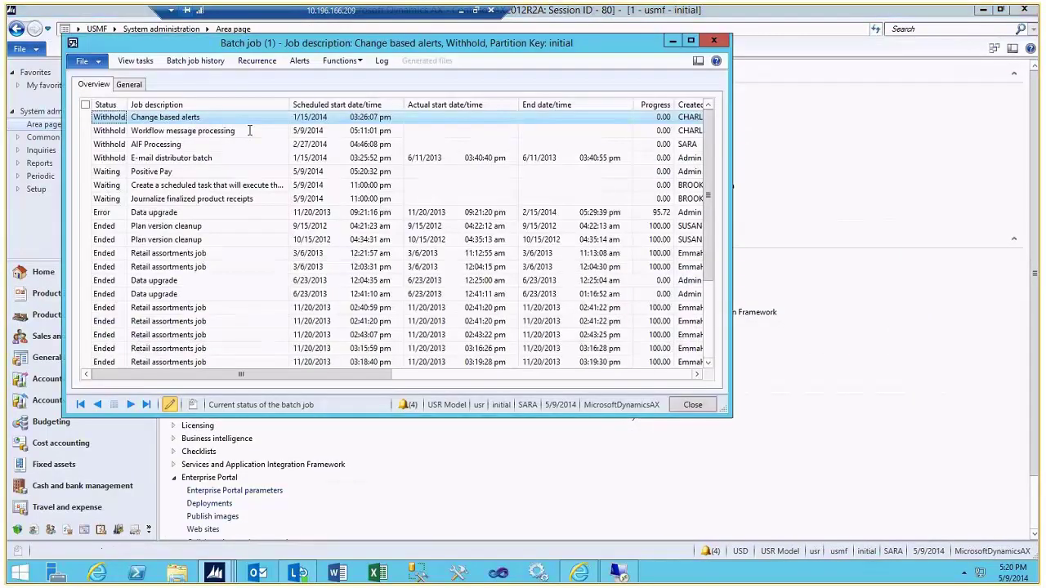
# - Change the Workflow message processing batch job's status from Withhold to Waiting
pyautogui.click(193, 131)
pyautogui.click(190, 157)
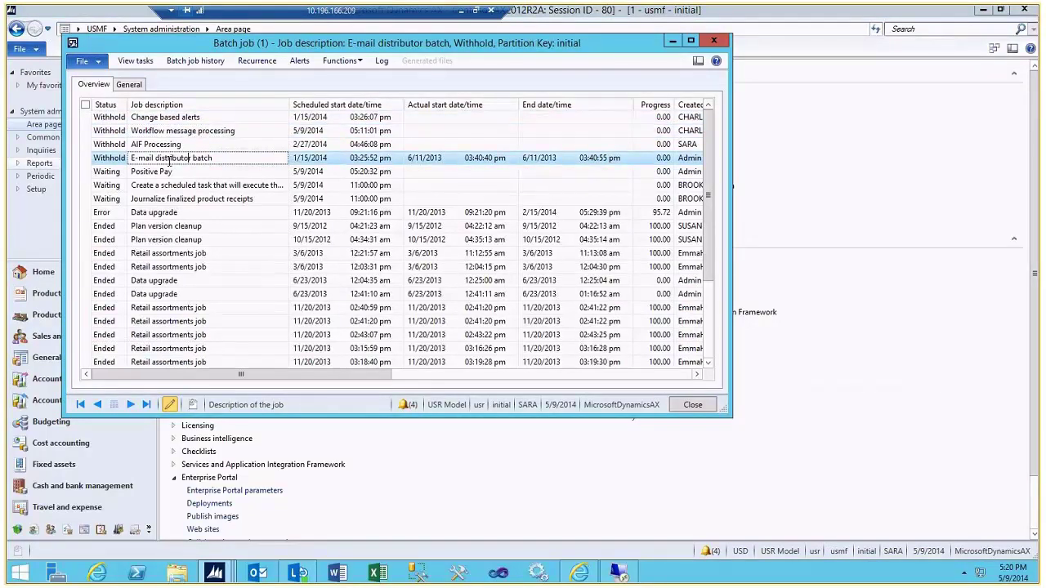
pyautogui.click(86, 132)
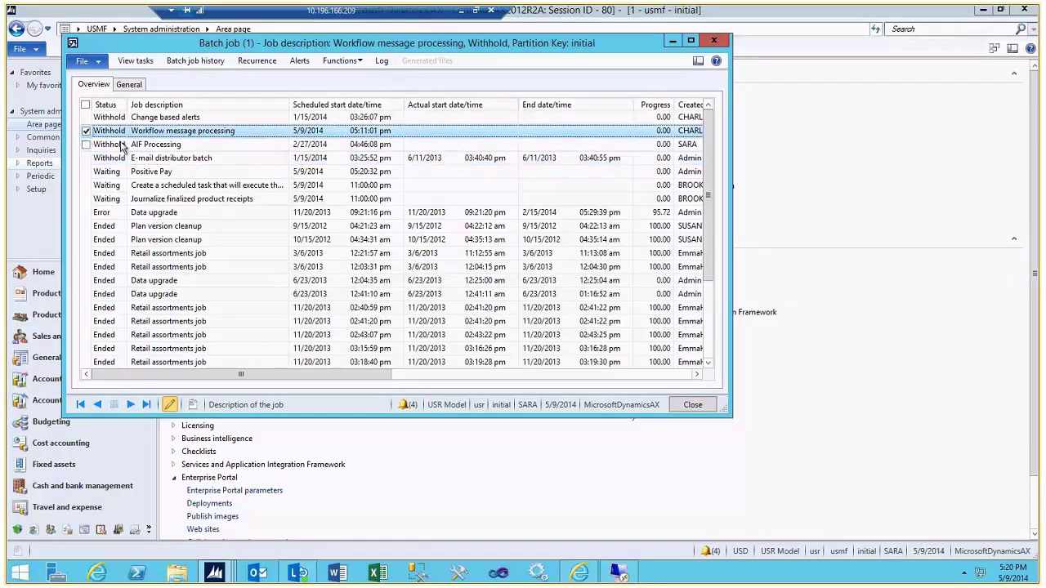
pyautogui.click(86, 131)
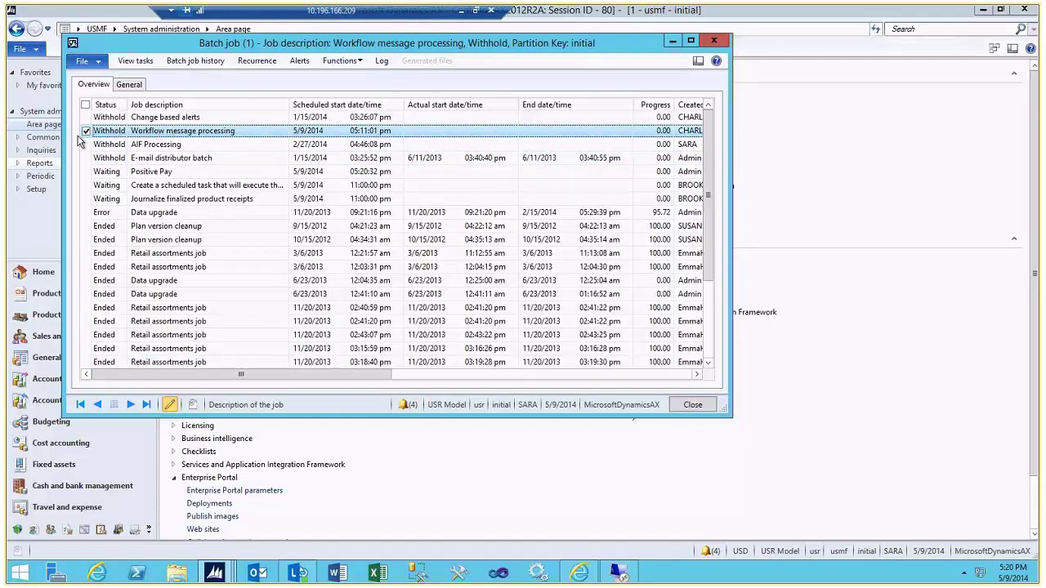
pyautogui.click(340, 61)
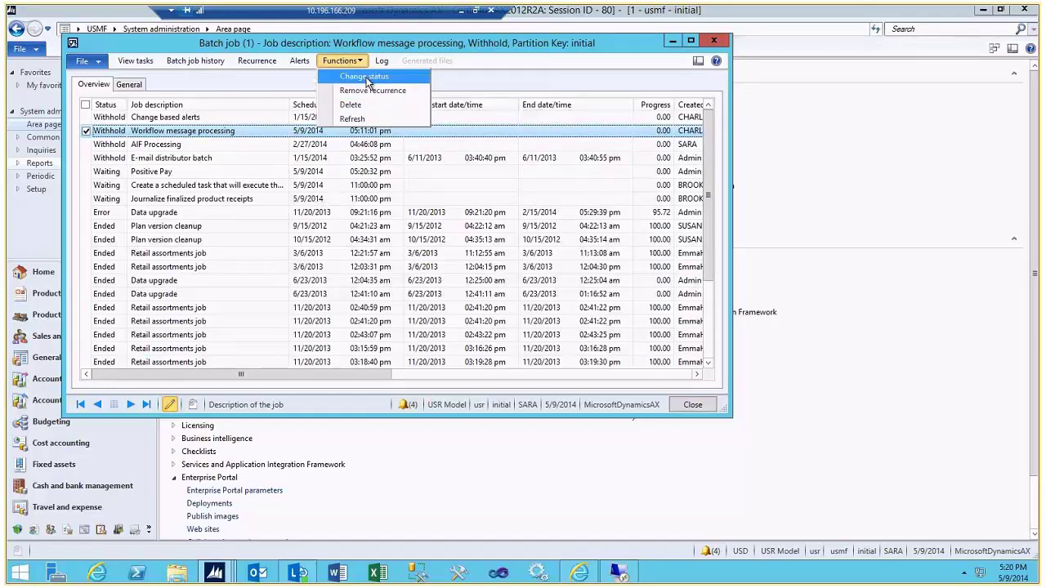
pyautogui.click(366, 77)
pyautogui.click(196, 118)
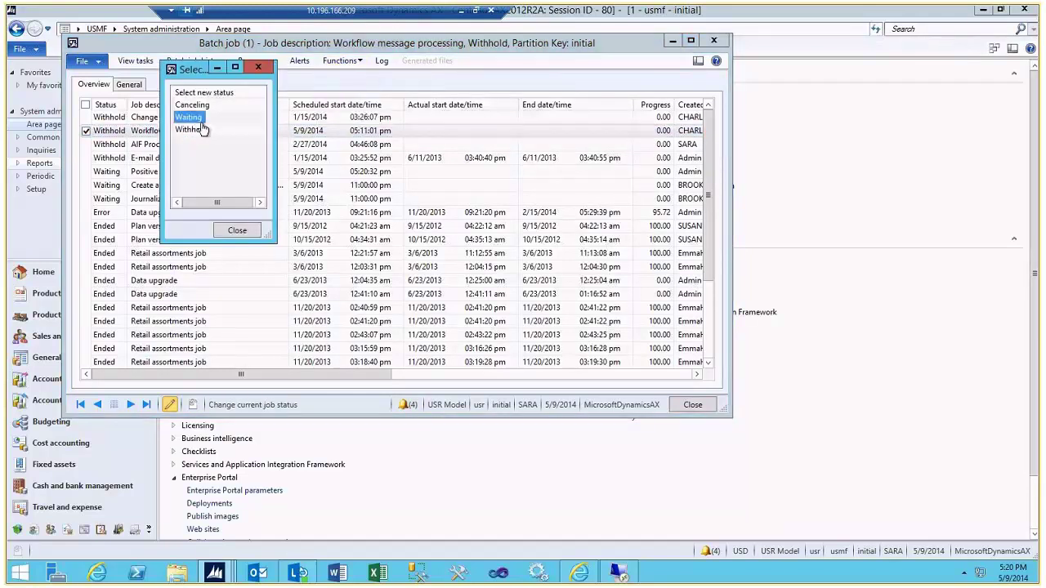
pyautogui.click(233, 230)
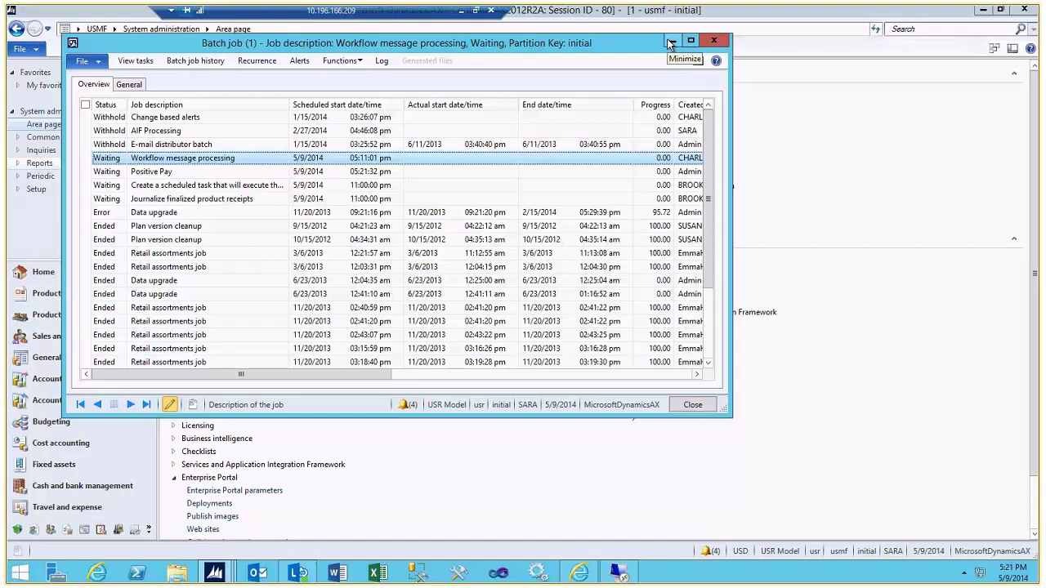
# - Close Batch jobs and start adding a document to the portal's Logo library
pyautogui.click(714, 41)
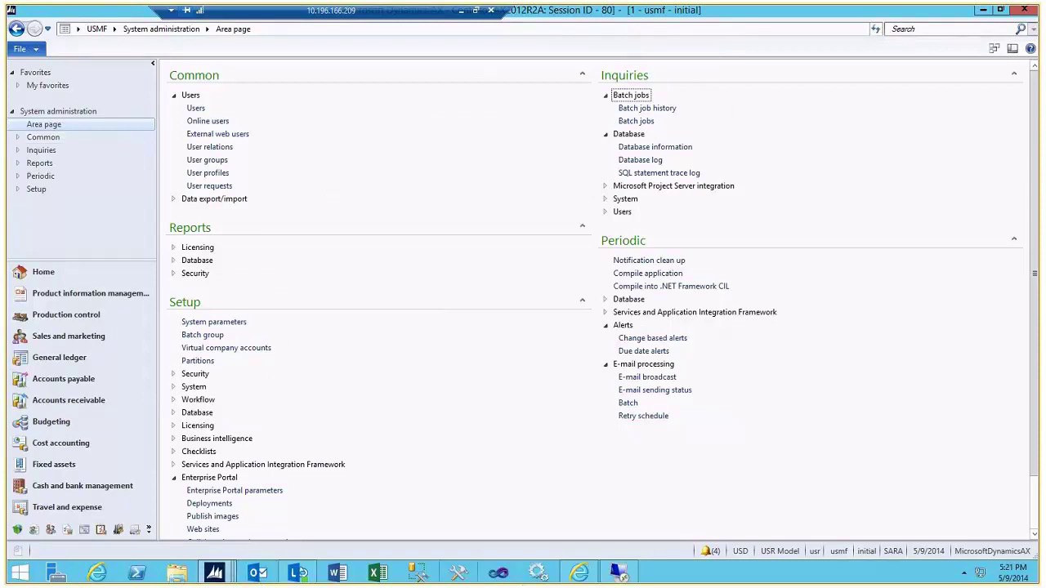
pyautogui.click(584, 575)
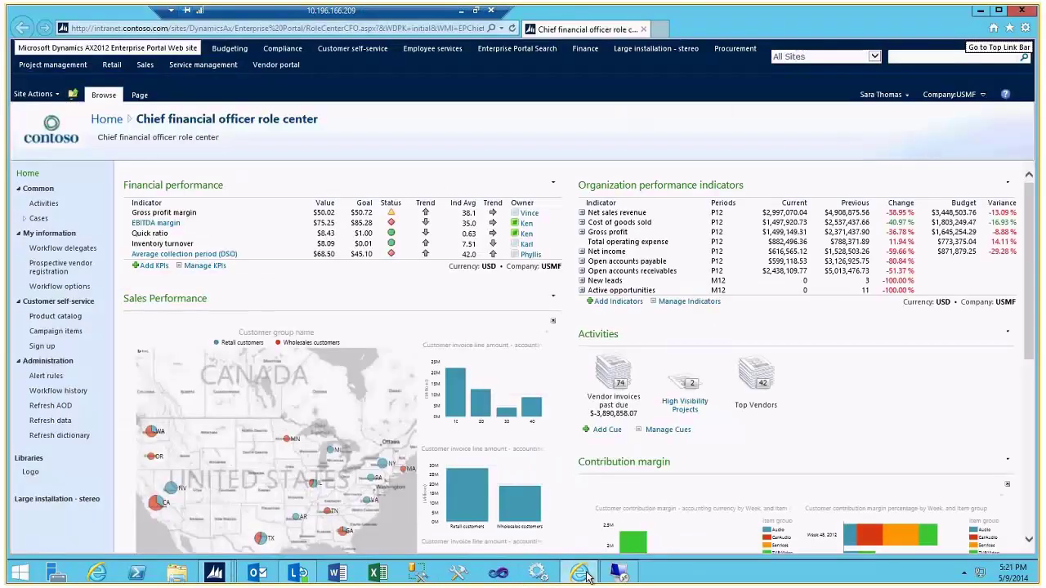
pyautogui.click(30, 475)
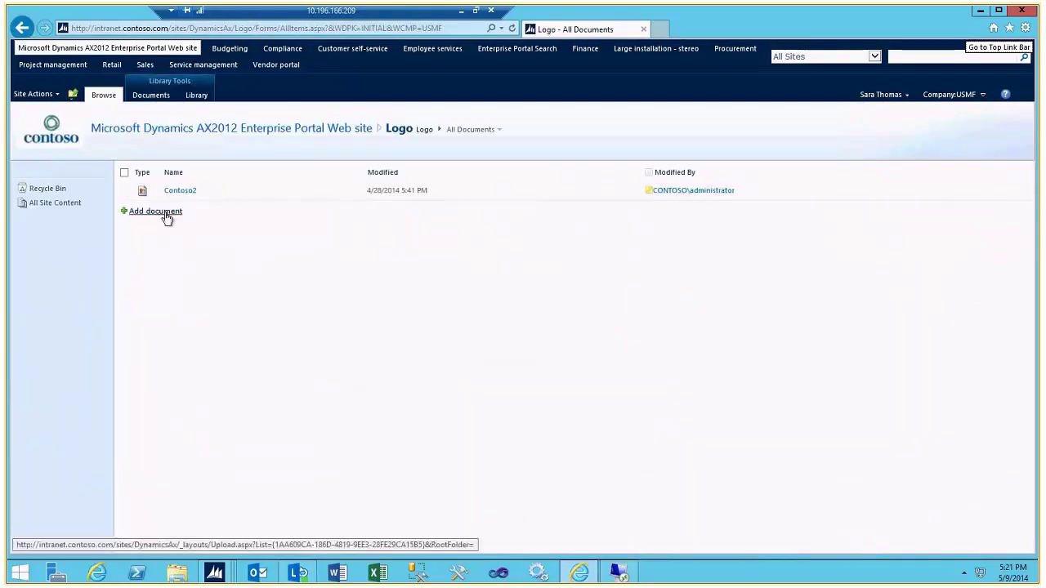
pyautogui.click(155, 211)
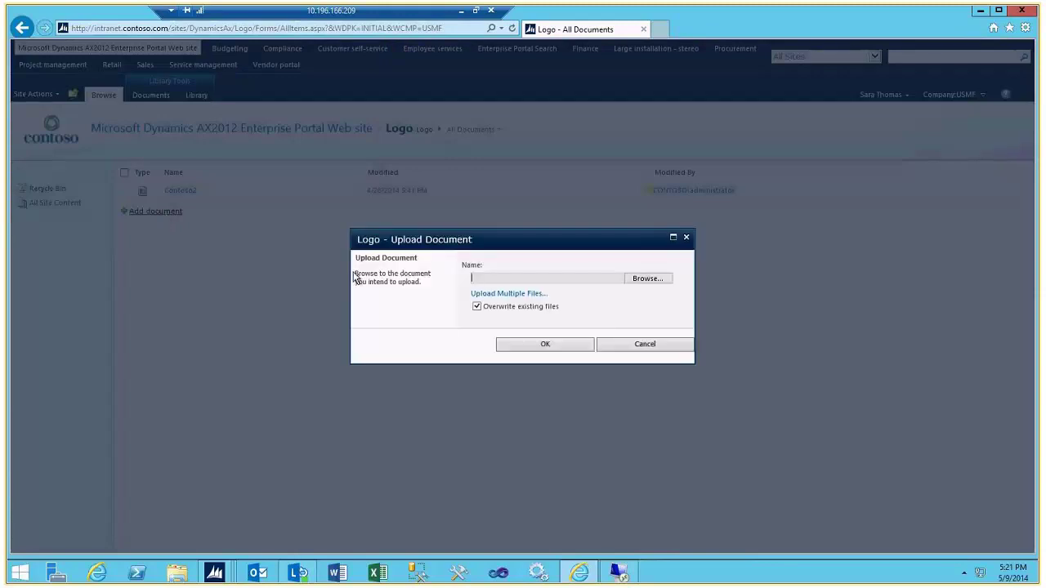
pyautogui.click(648, 279)
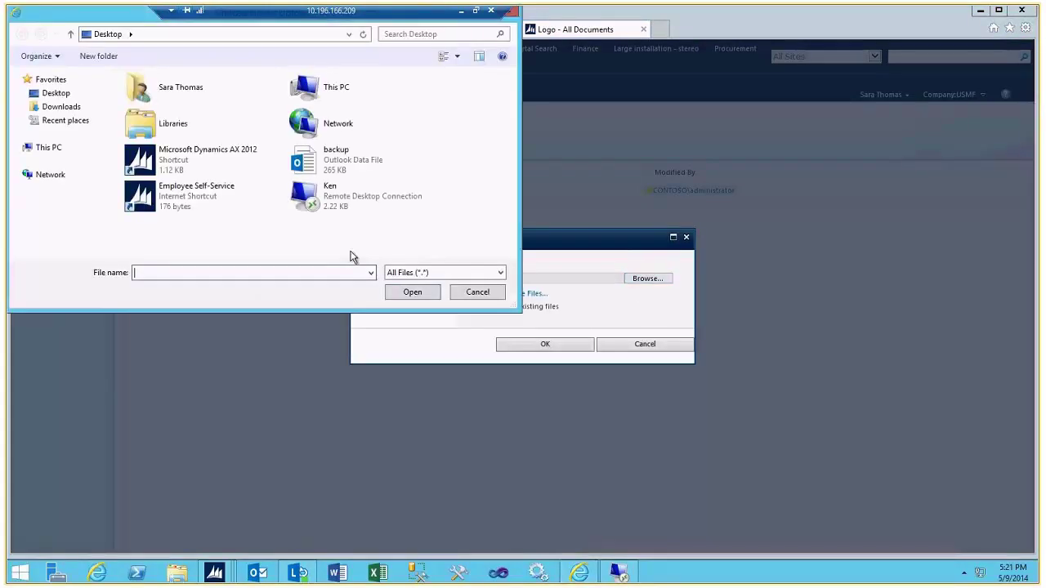
# - Choose C:\DemoFiles\Logos\hp2.jpg as the file to upload
pyautogui.click(19, 148)
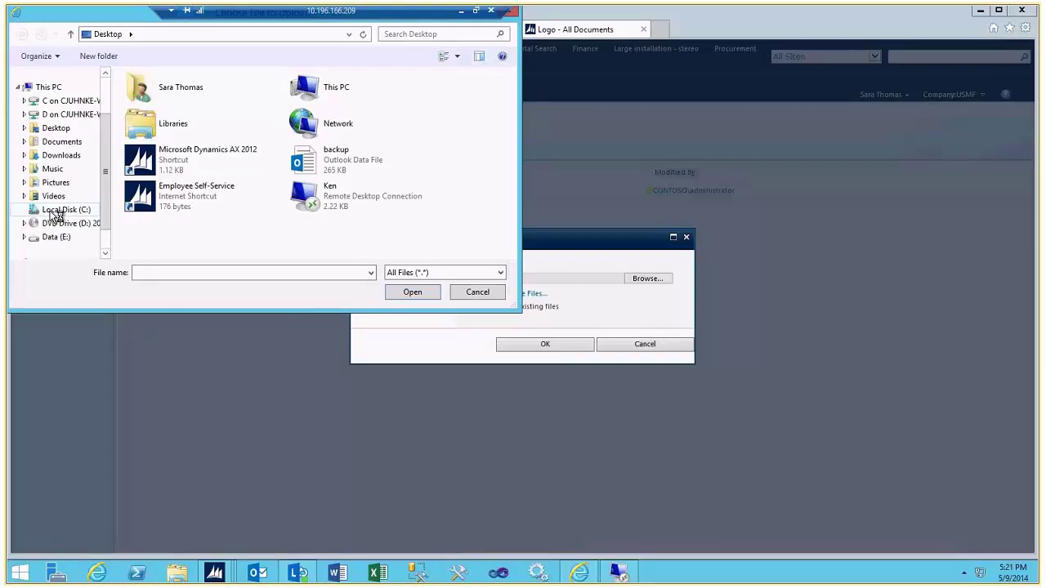
pyautogui.click(62, 214)
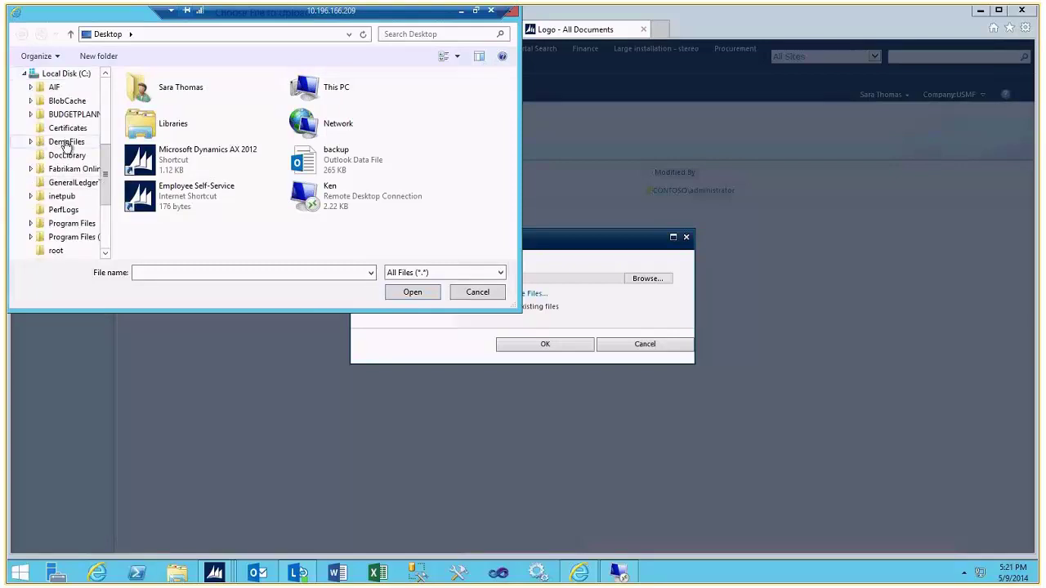
pyautogui.click(40, 144)
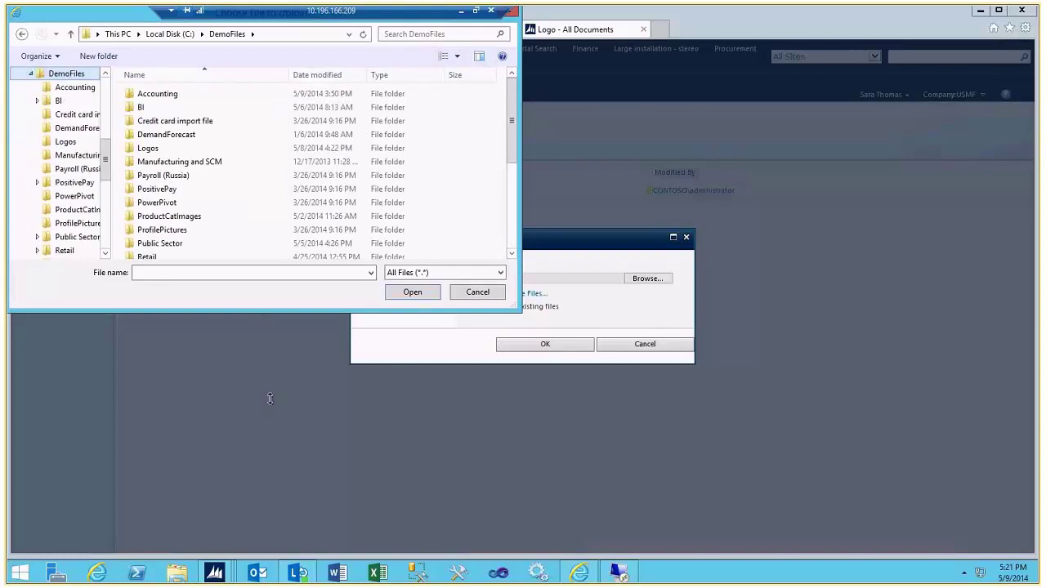
pyautogui.moveTo(269, 443); pyautogui.dragTo(264, 448)
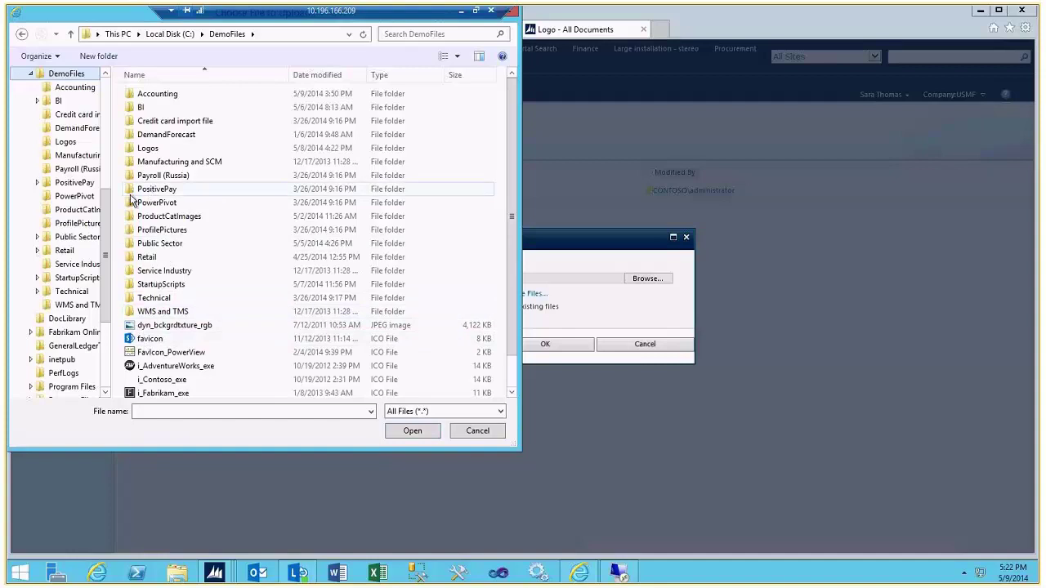
pyautogui.doubleClick(149, 148)
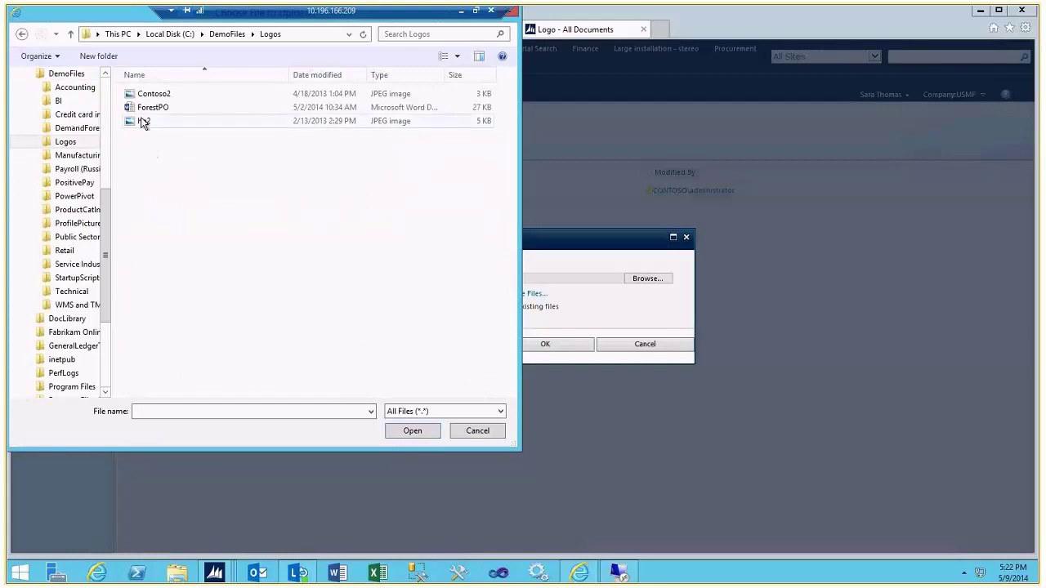
pyautogui.click(143, 122)
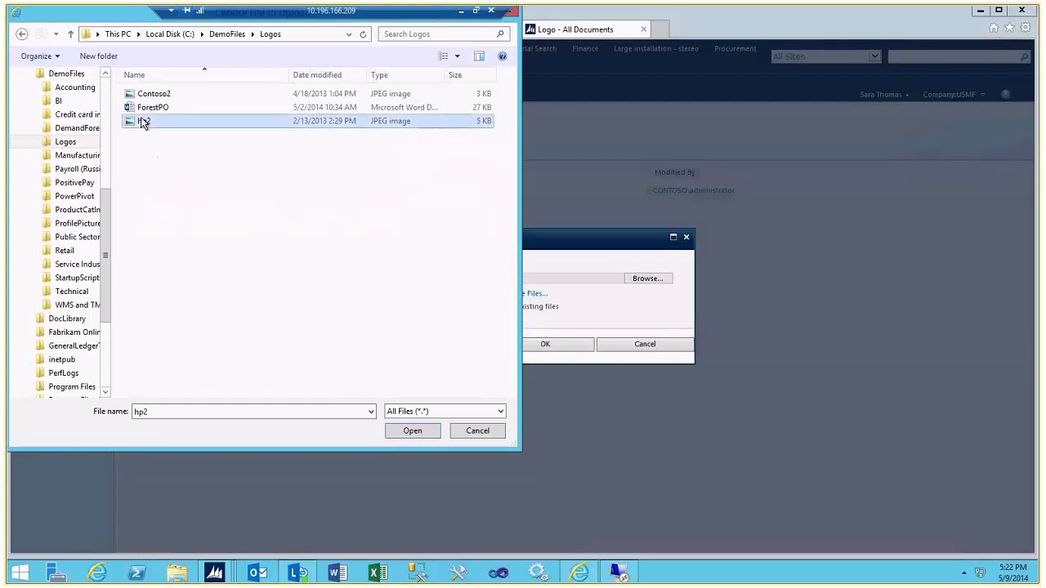
pyautogui.click(411, 434)
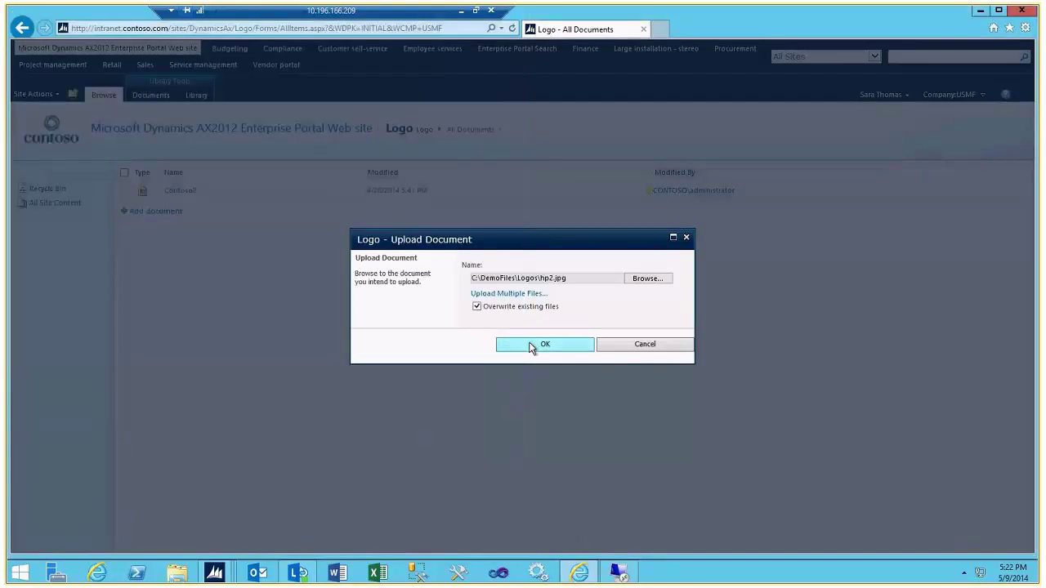
# - Upload hp2.jpg to the Logo library and copy the image's web address
pyautogui.click(531, 346)
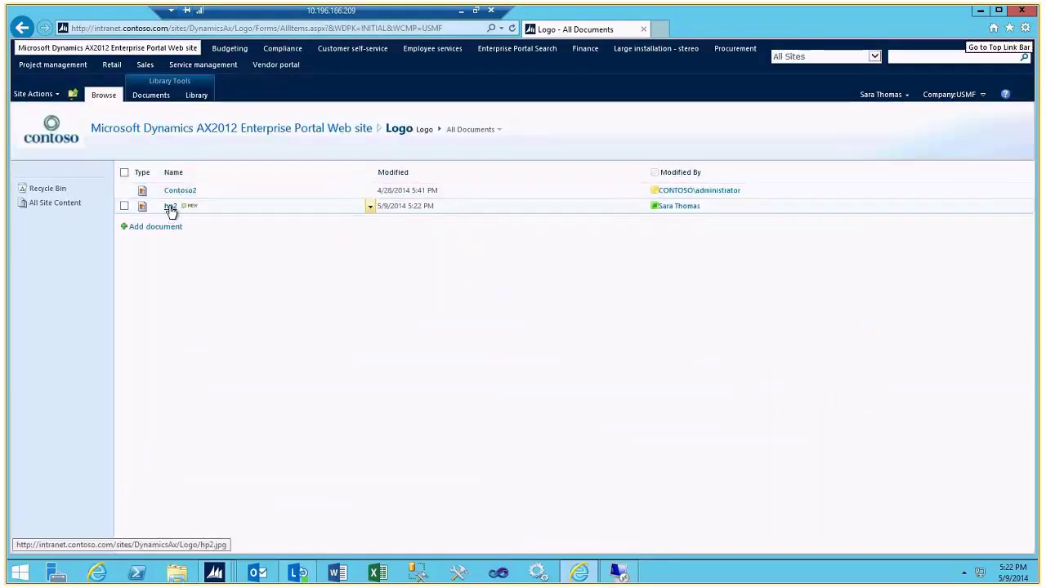
pyautogui.click(170, 207)
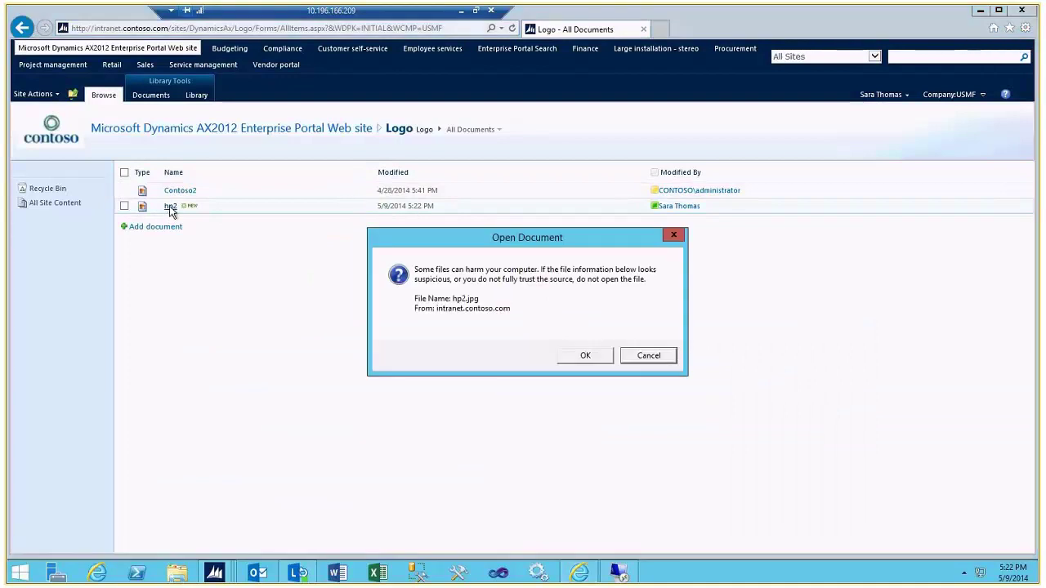
pyautogui.click(586, 356)
pyautogui.click(123, 28)
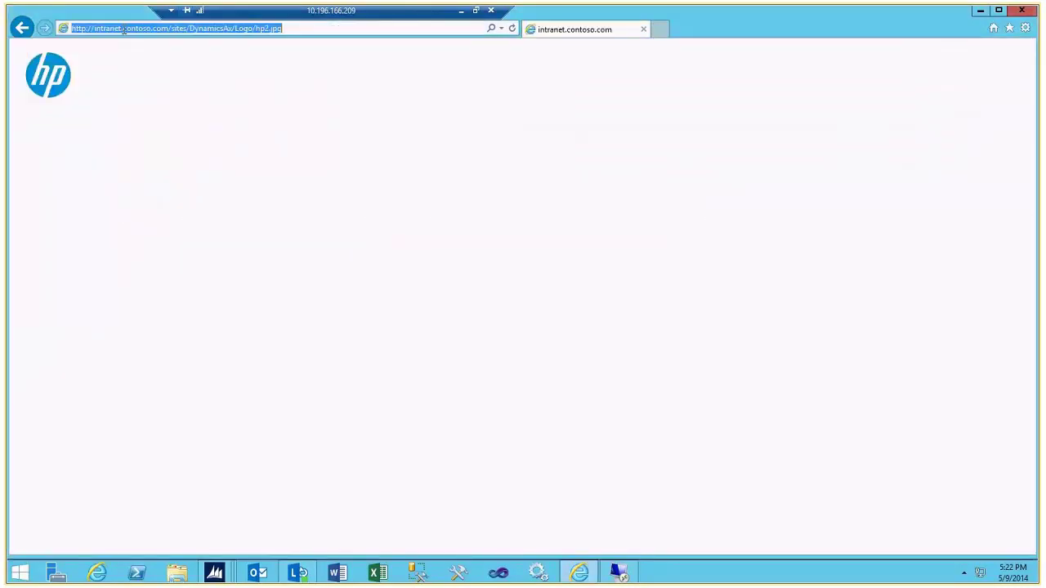
pyautogui.rightClick(124, 28)
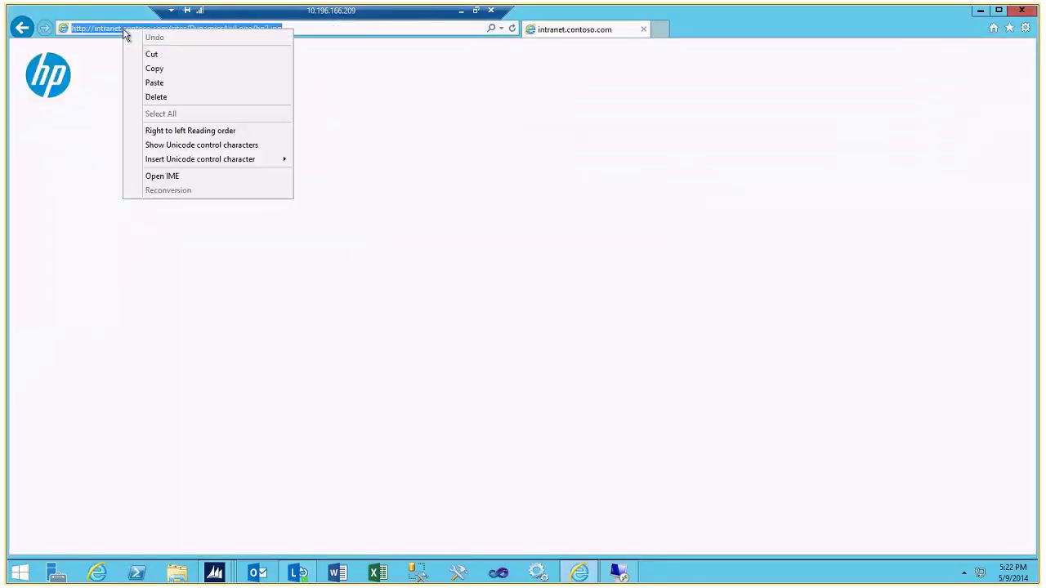
pyautogui.click(166, 75)
pyautogui.click(22, 28)
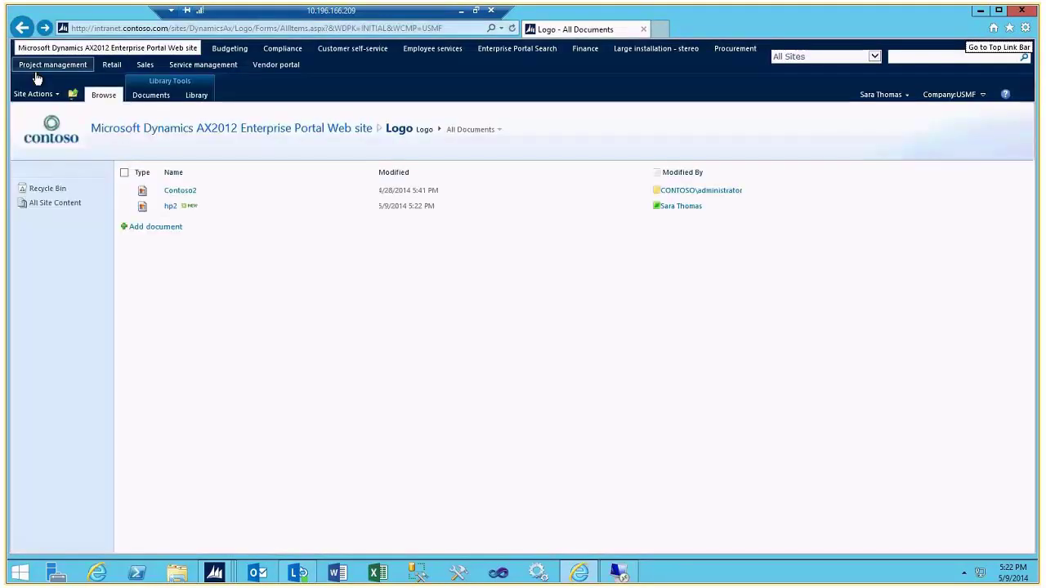
# - In the site's title, description and icon settings, replace the logo URL with the hp2.jpg address
pyautogui.click(33, 94)
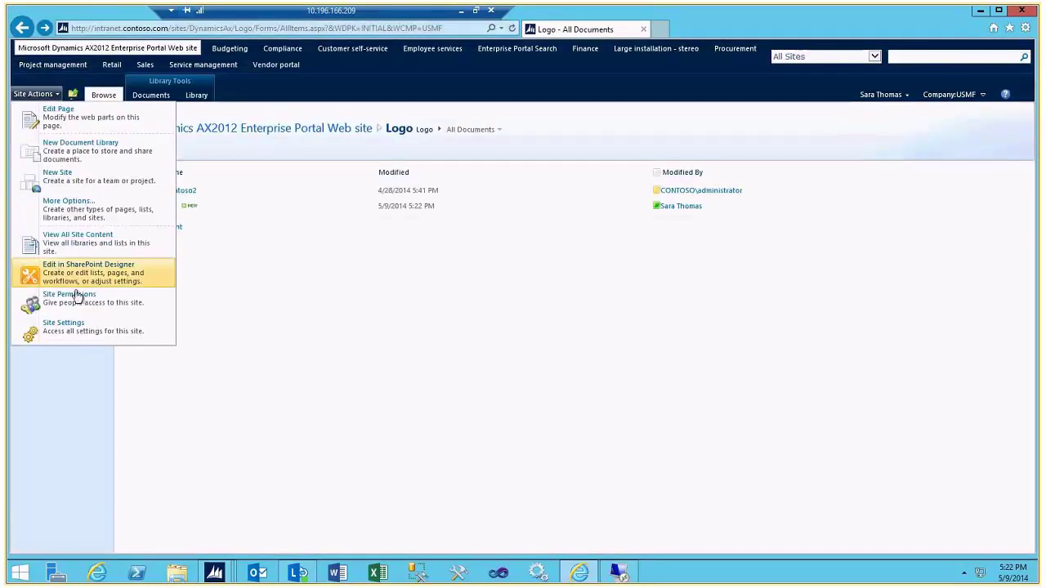
pyautogui.click(63, 325)
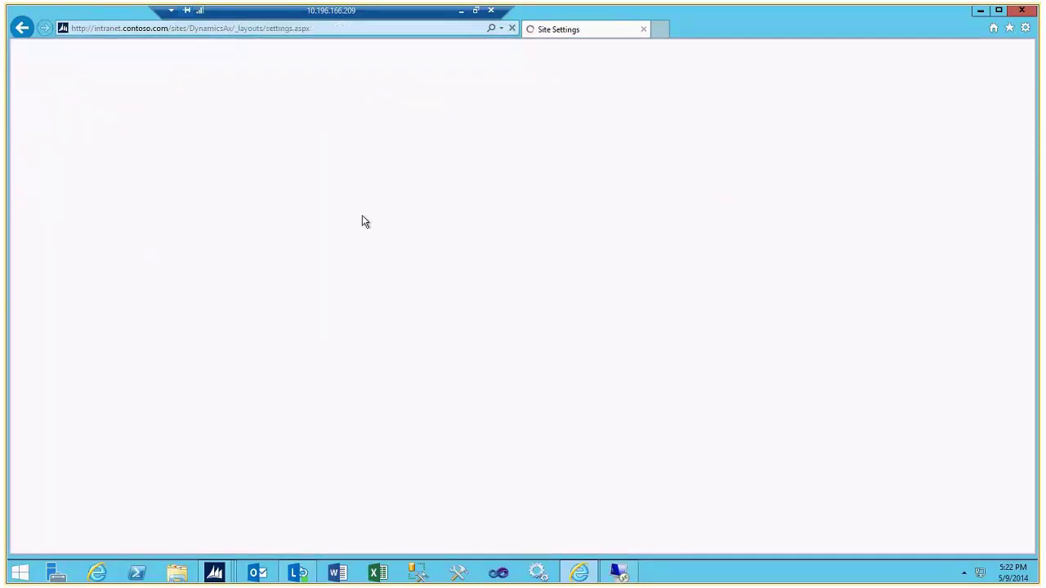
pyautogui.click(367, 227)
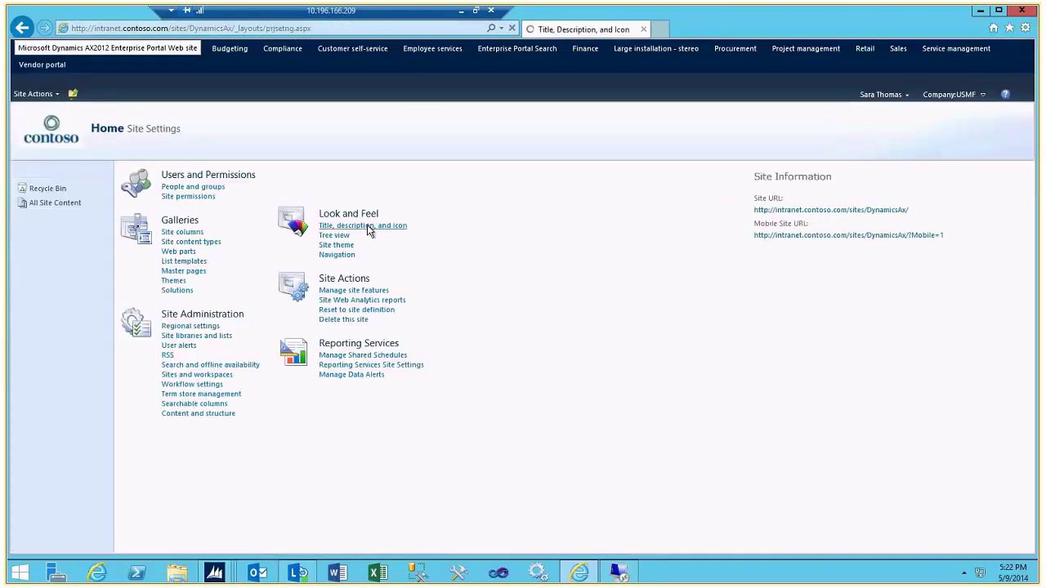
pyautogui.click(1010, 275)
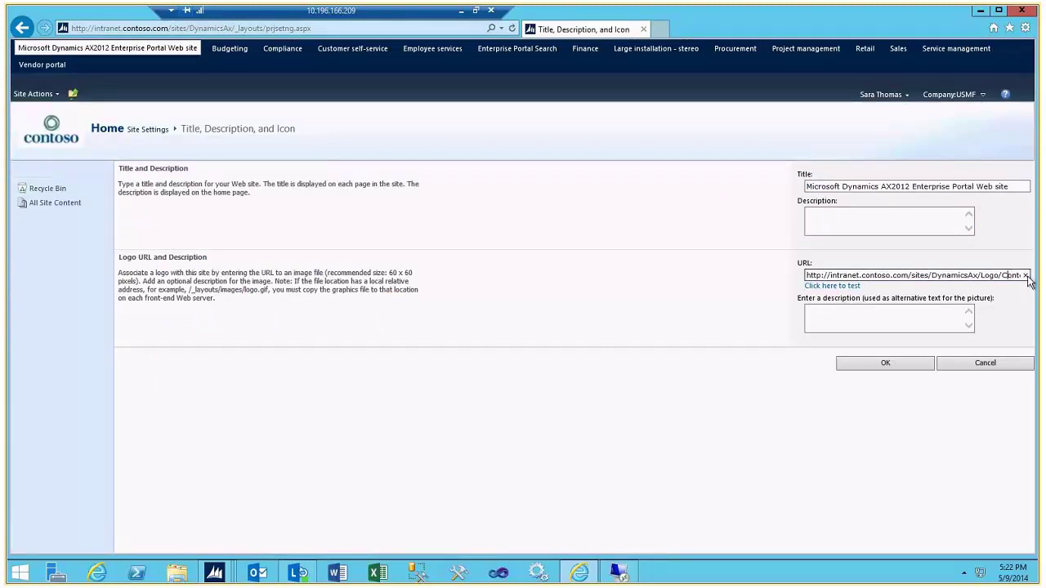
pyautogui.click(1027, 276)
pyautogui.hotkey('ctrl', 'v')
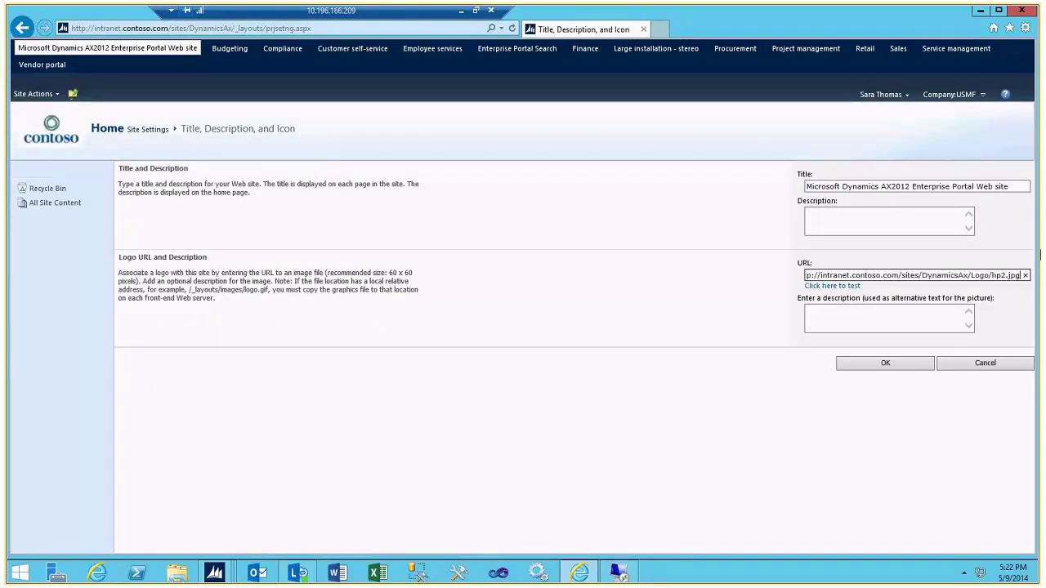
# - Retitle the site 'HP Enterprise Portal Web site' and save the settings
pyautogui.click(910, 189)
pyautogui.hotkey('shift', 'Home')
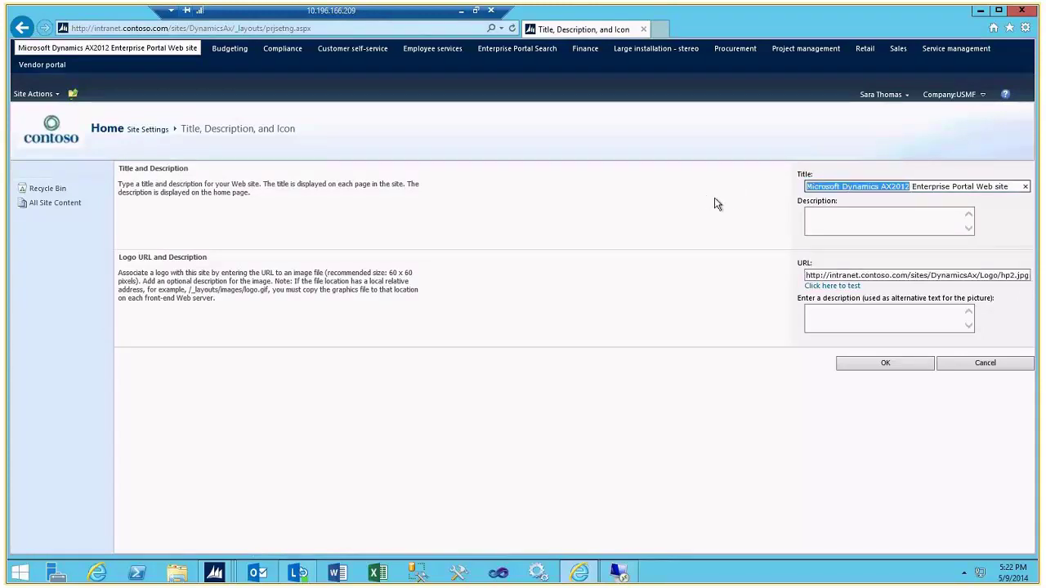
pyautogui.write('HP')
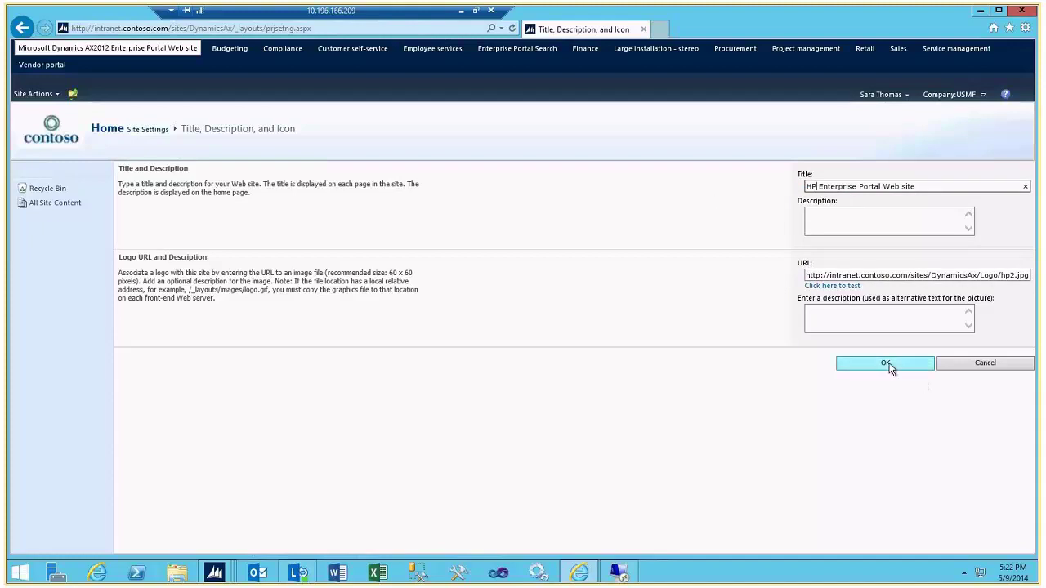
pyautogui.click(888, 366)
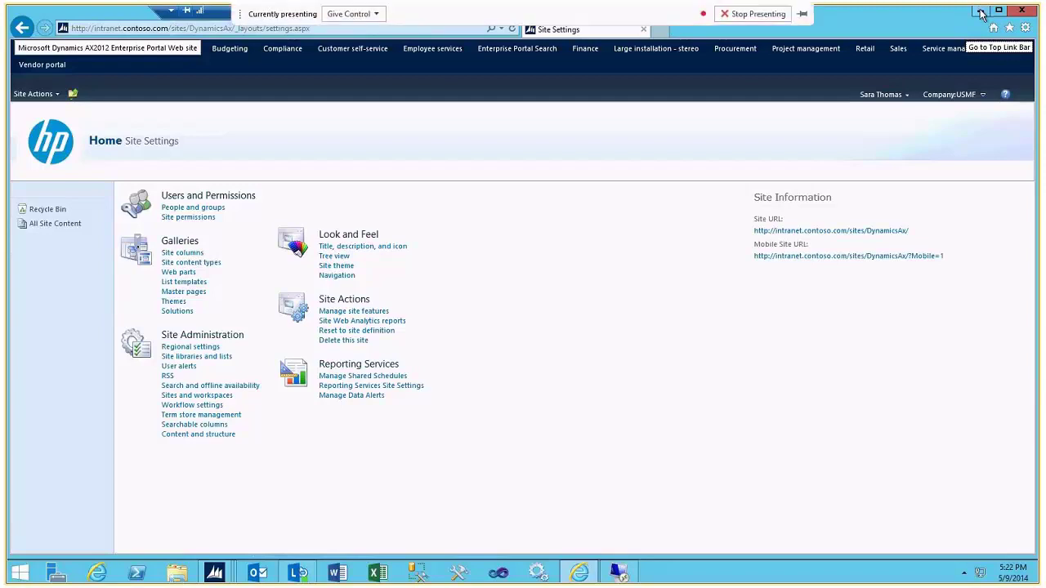
# - Close Internet Explorer, view the AX Home Role center, then minimize Dynamics AX
pyautogui.click(1021, 11)
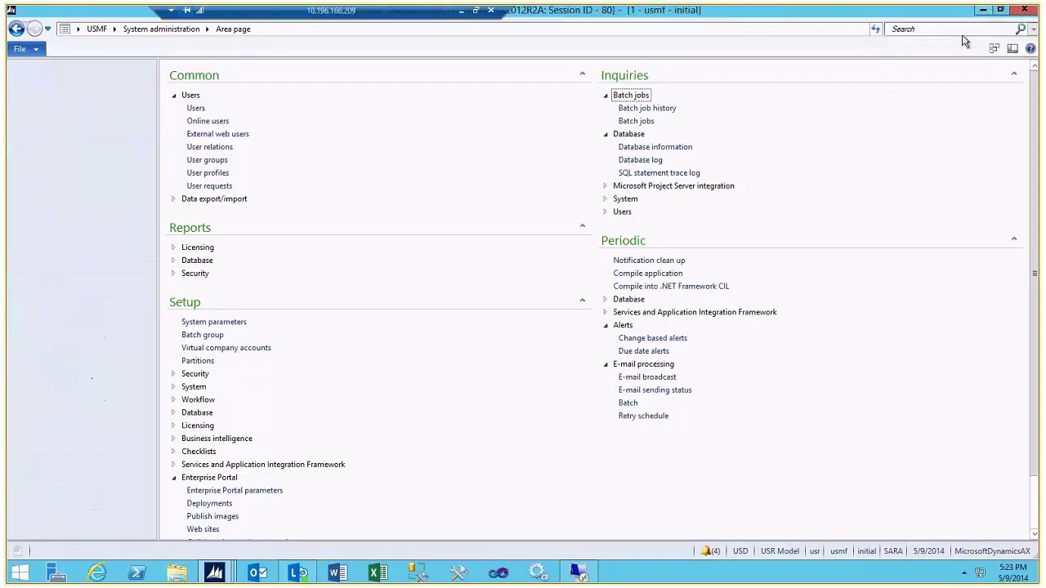
pyautogui.click(62, 274)
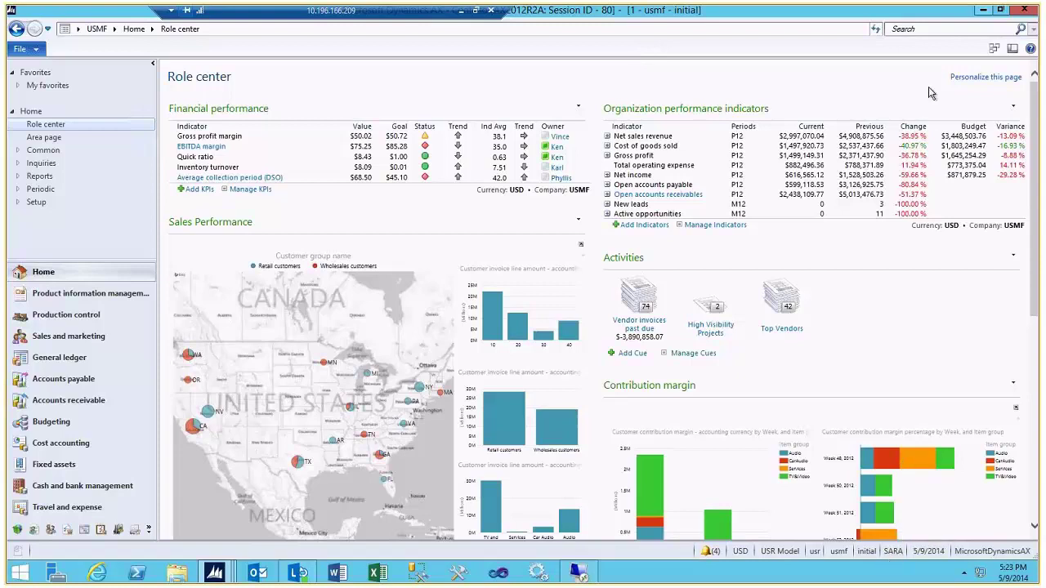
pyautogui.click(986, 12)
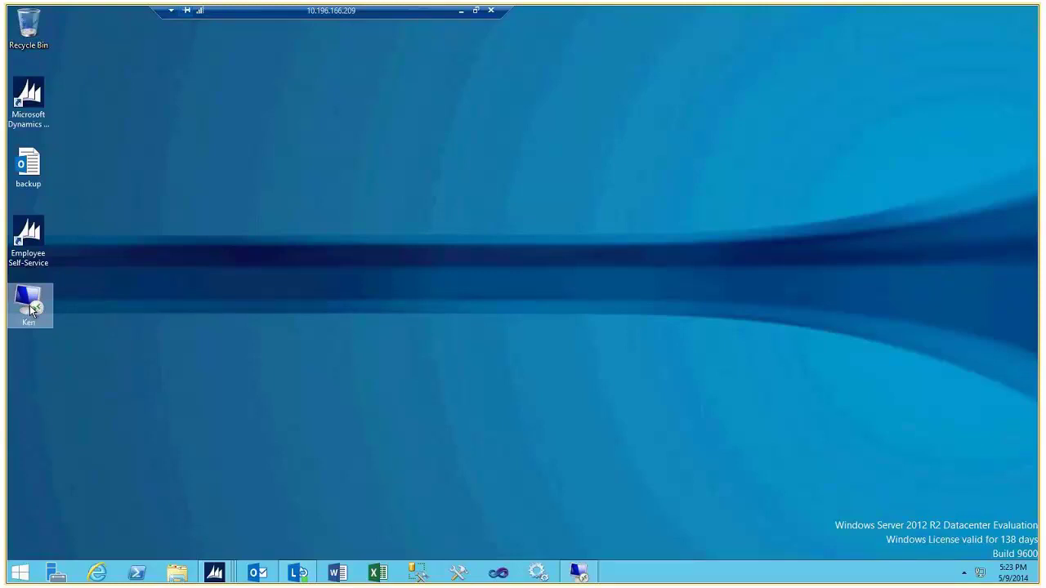
pyautogui.click(592, 578)
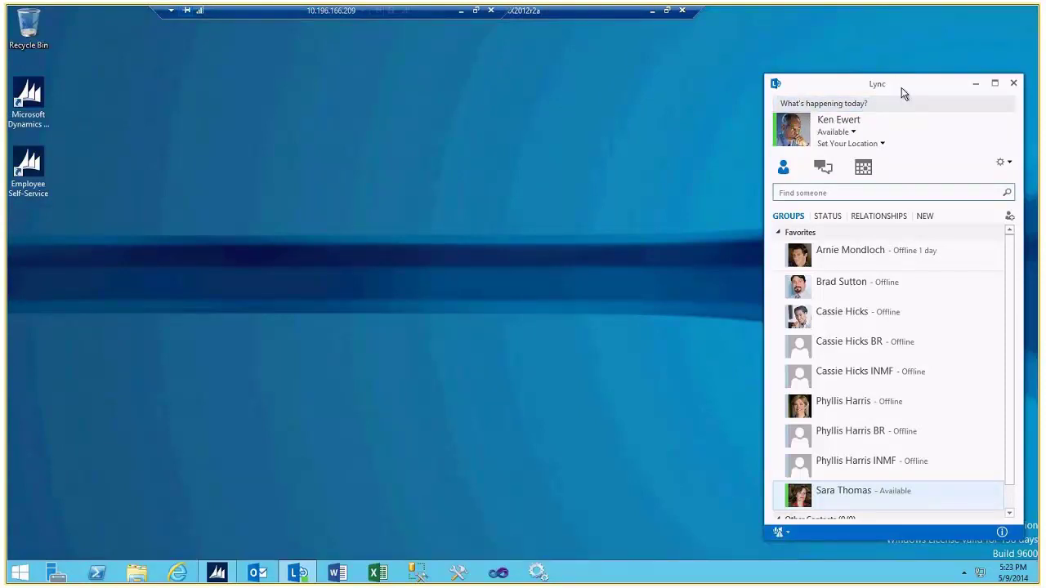
pyautogui.click(850, 417)
pyautogui.click(652, 13)
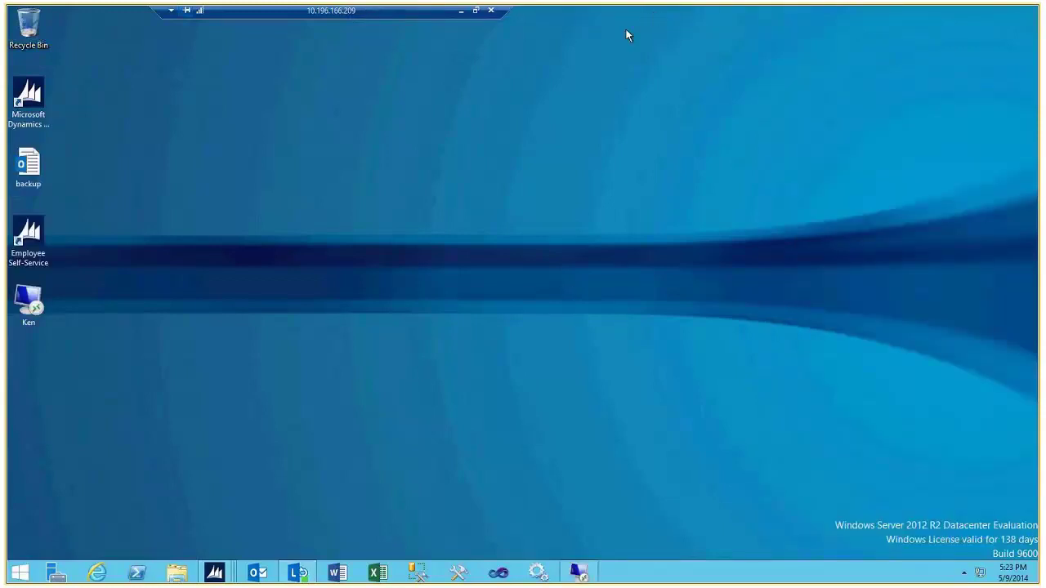
# - Restore the AX Role center and send 'Q?' by instant message to the EBITDA margin KPI owner
pyautogui.moveTo(219, 577)
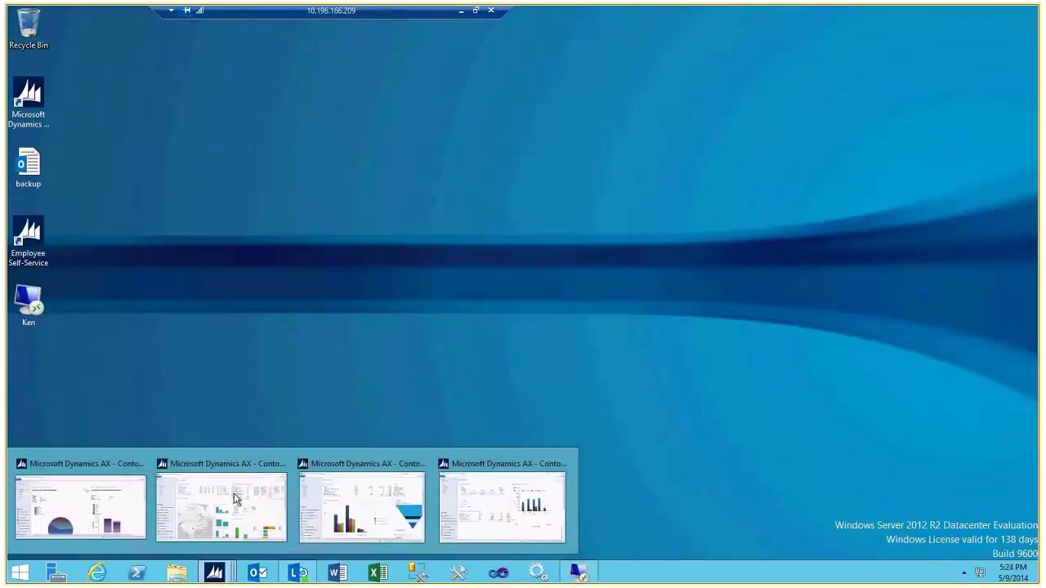
pyautogui.click(233, 500)
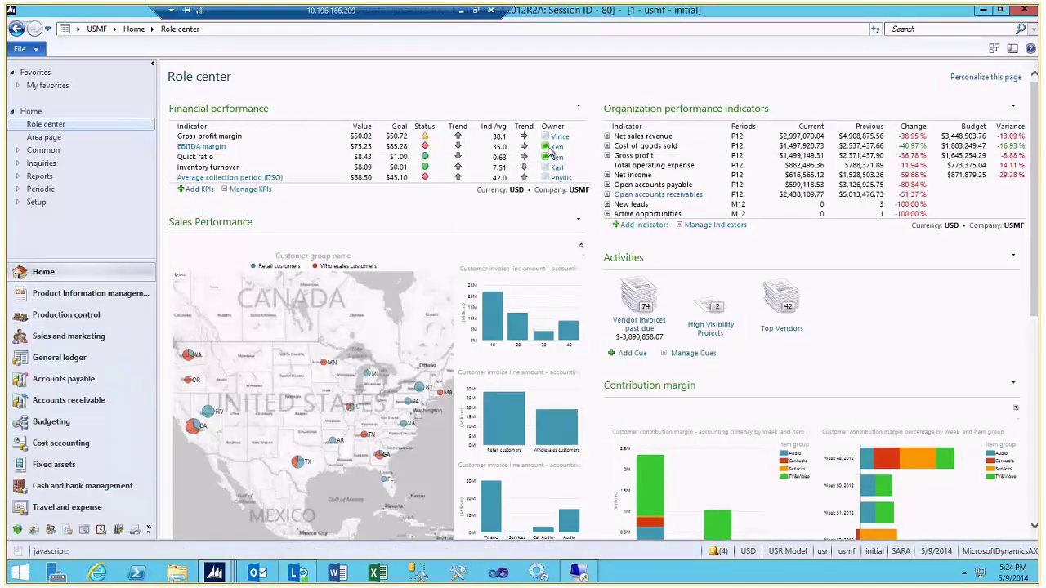
pyautogui.moveTo(550, 154)
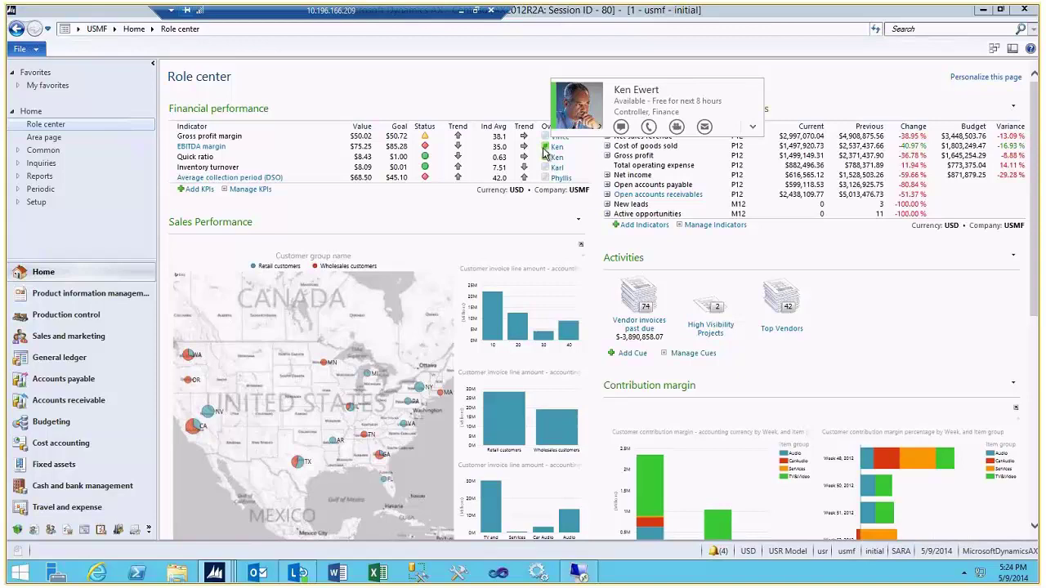
pyautogui.click(621, 126)
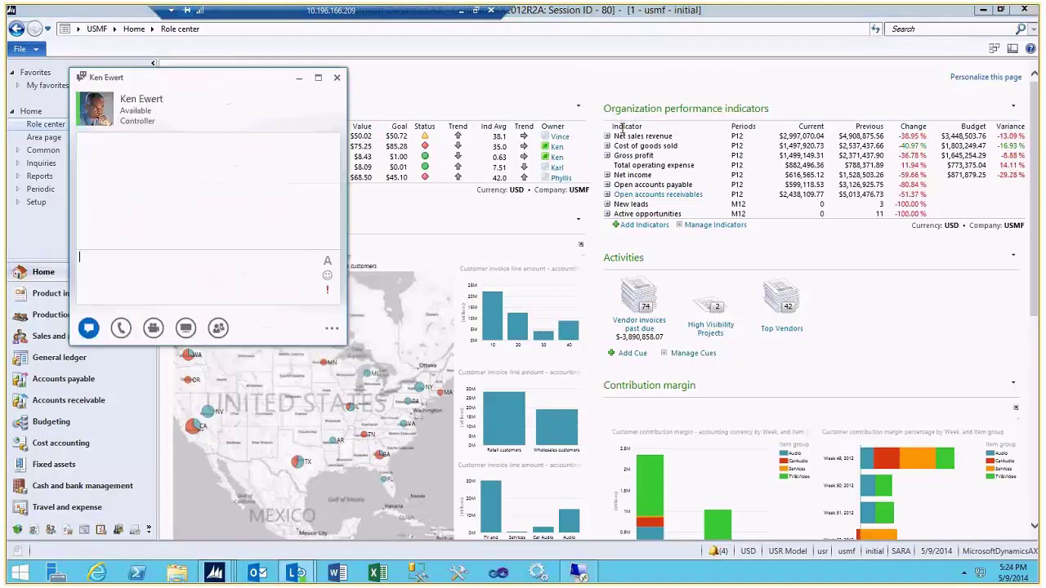
pyautogui.write('Q?')
pyautogui.press('Return')
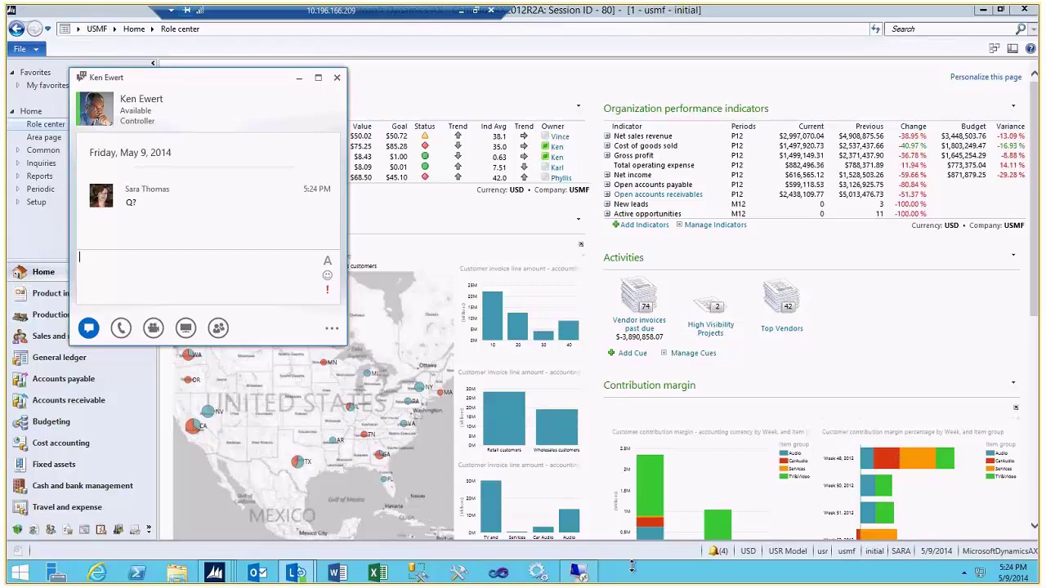
# - In the recipient's session, accept the Lync chat and reply with 'A'
pyautogui.click(577, 573)
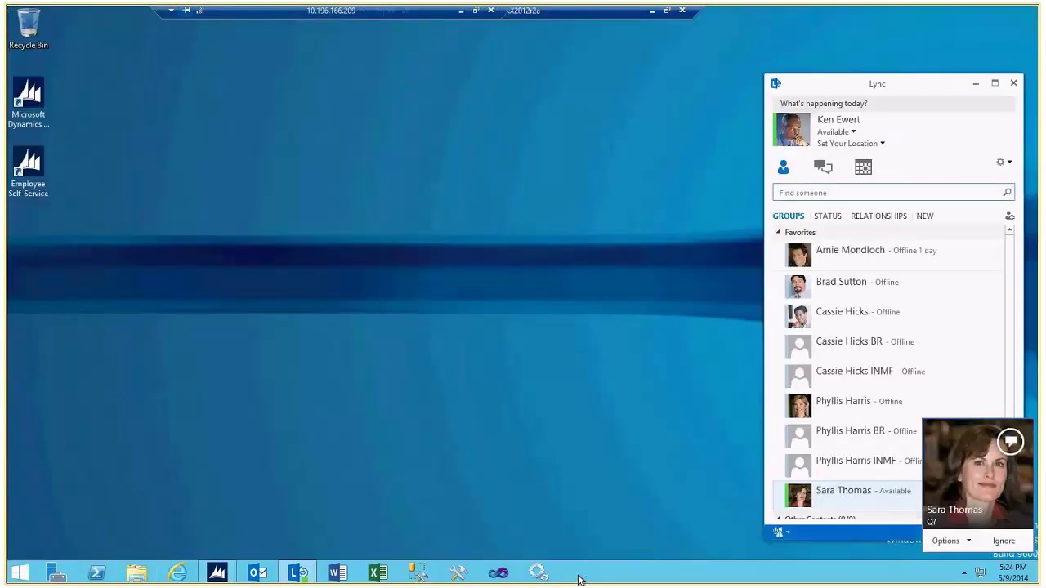
pyautogui.click(961, 490)
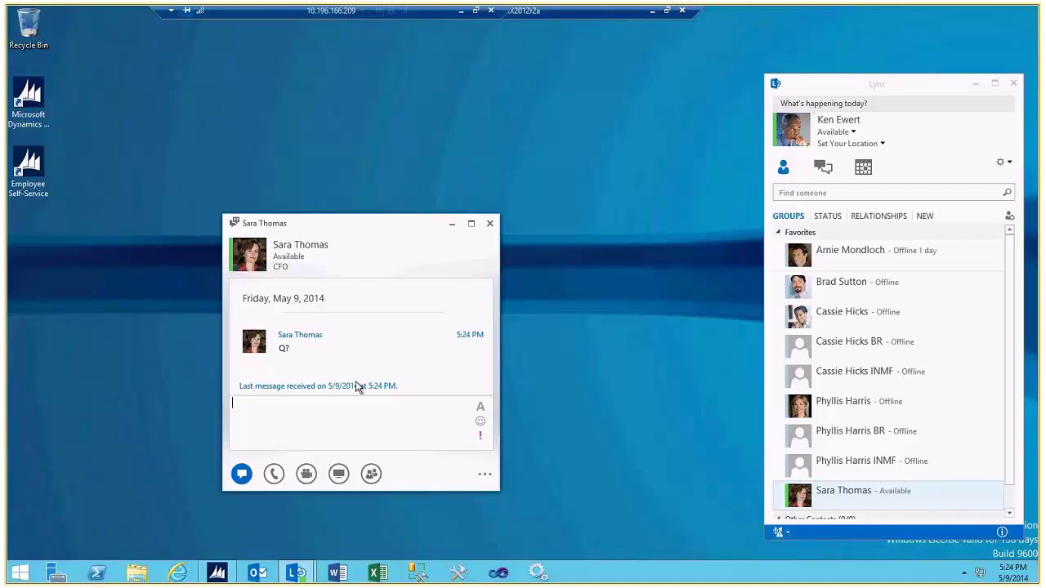
pyautogui.write('A')
pyautogui.press('Return')
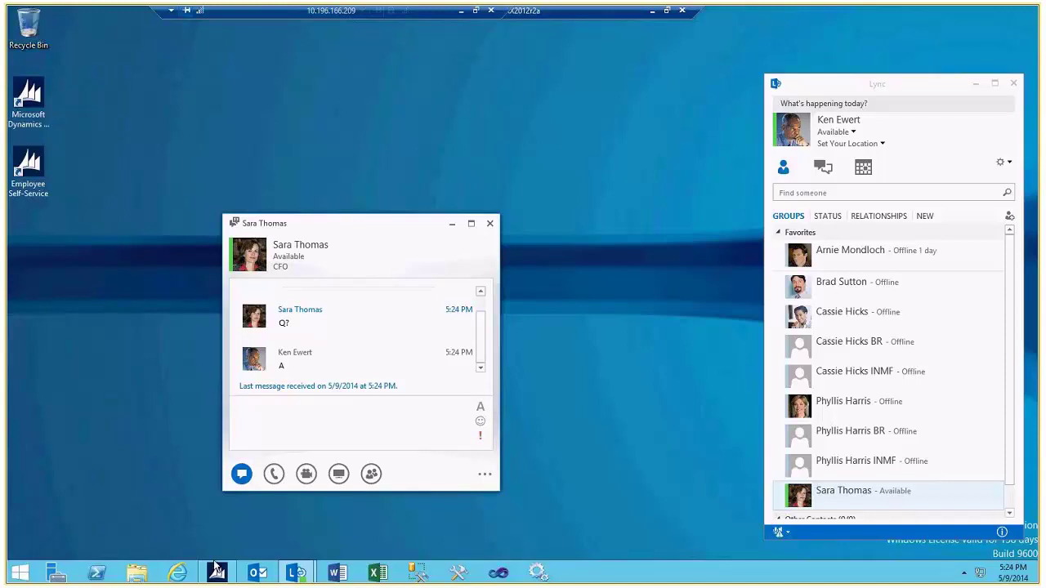
pyautogui.moveTo(219, 578)
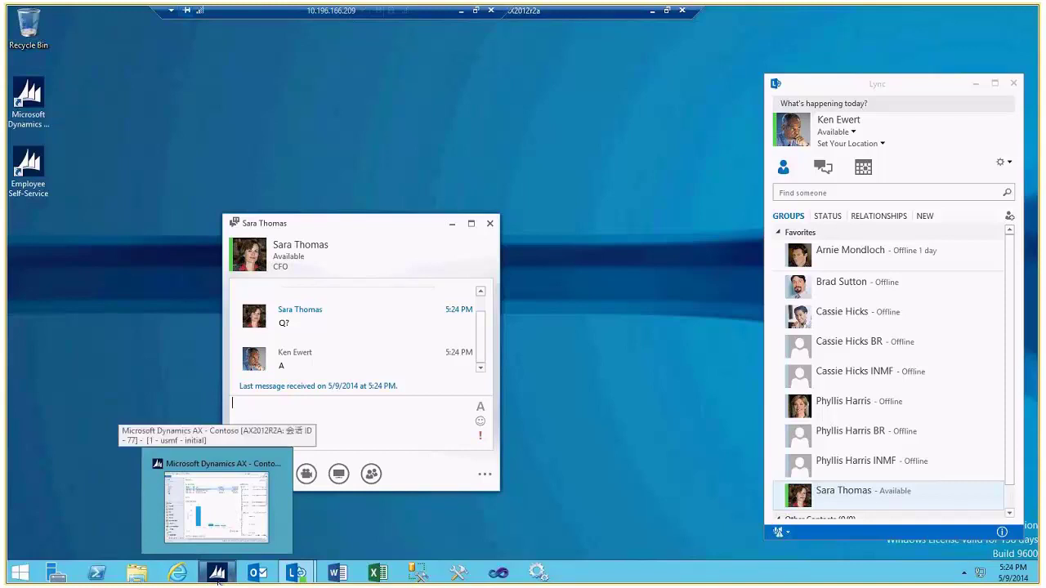
# - Open this user's Chinese-language AX Role center, then minimize it to return to the first session
pyautogui.click(217, 576)
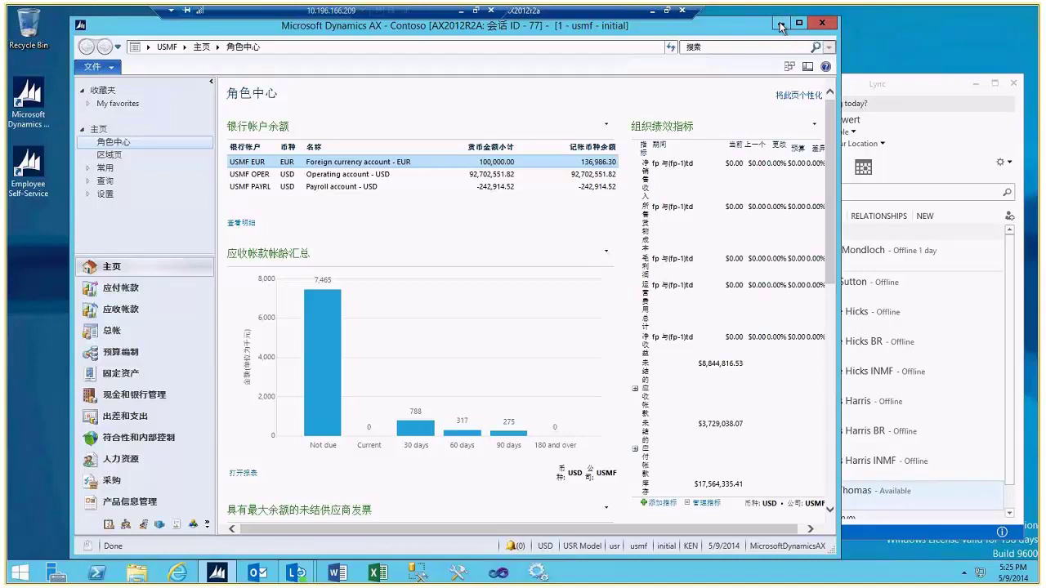
pyautogui.click(781, 25)
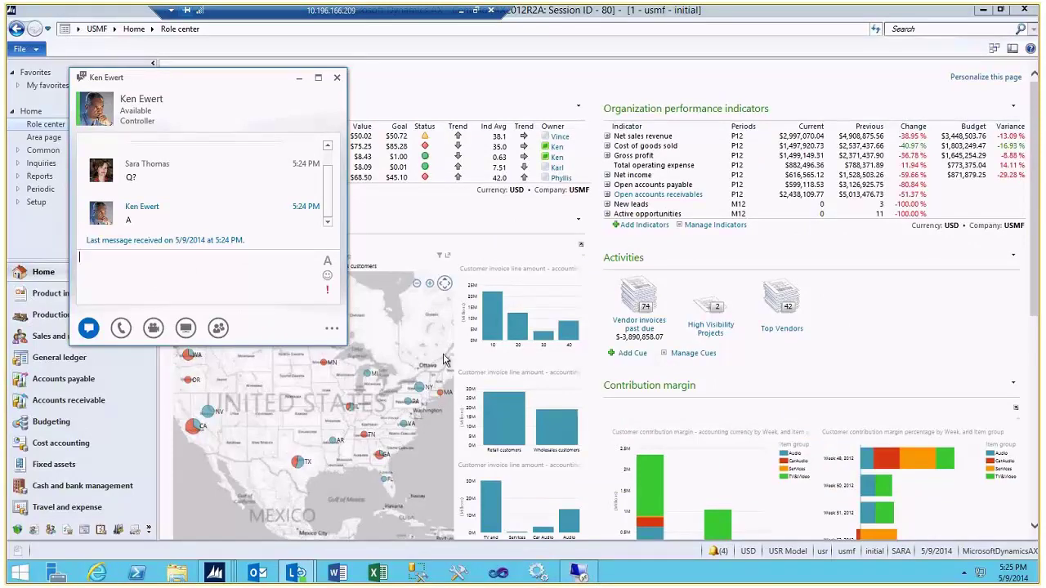
# - Close the Lync conversation and view the EBITDA margin, DSO and Open accounts receivables info cards
pyautogui.click(336, 79)
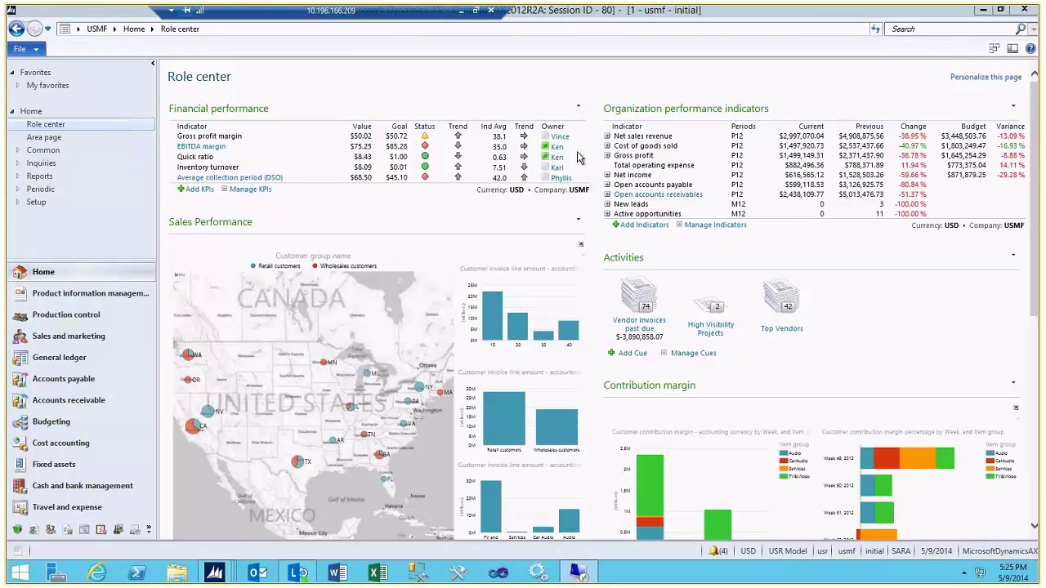
pyautogui.moveTo(206, 154)
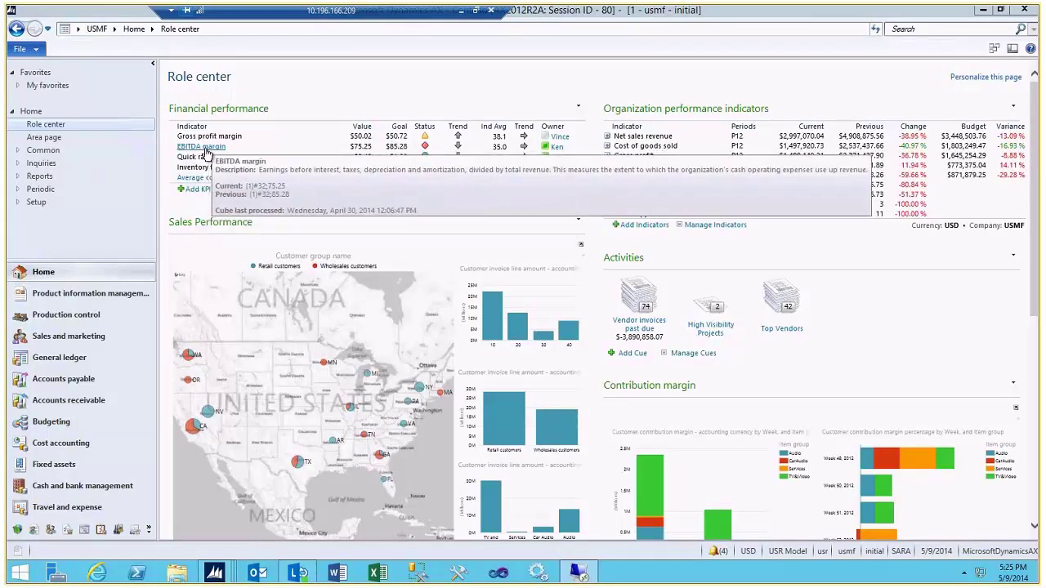
pyautogui.moveTo(211, 183)
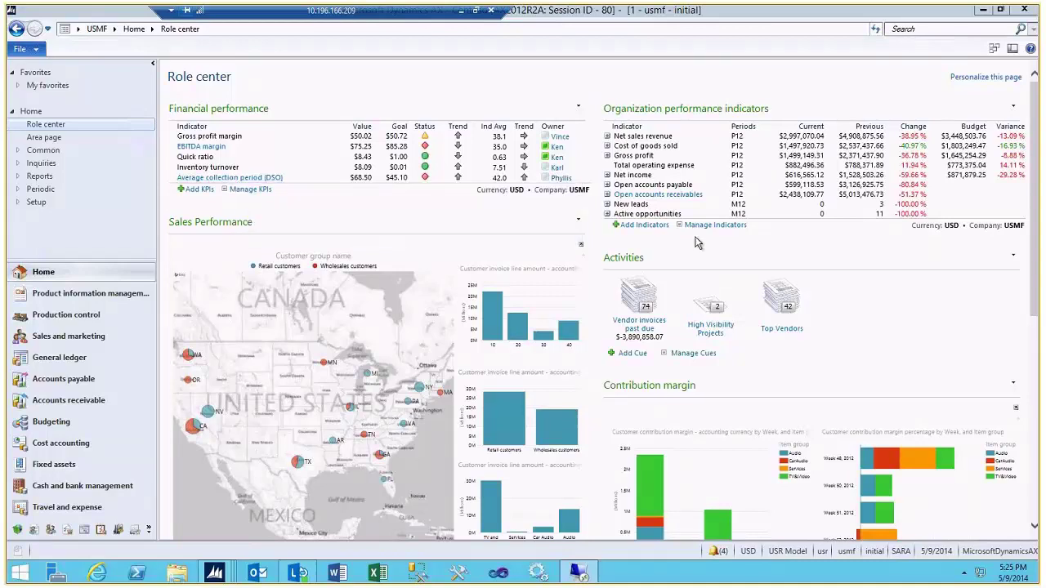
pyautogui.moveTo(648, 200)
pyautogui.moveTo(378, 387)
# - Open released product D0001 MidRangeSpeaker and bring up the context menu for its Administration fields
pyautogui.click(123, 293)
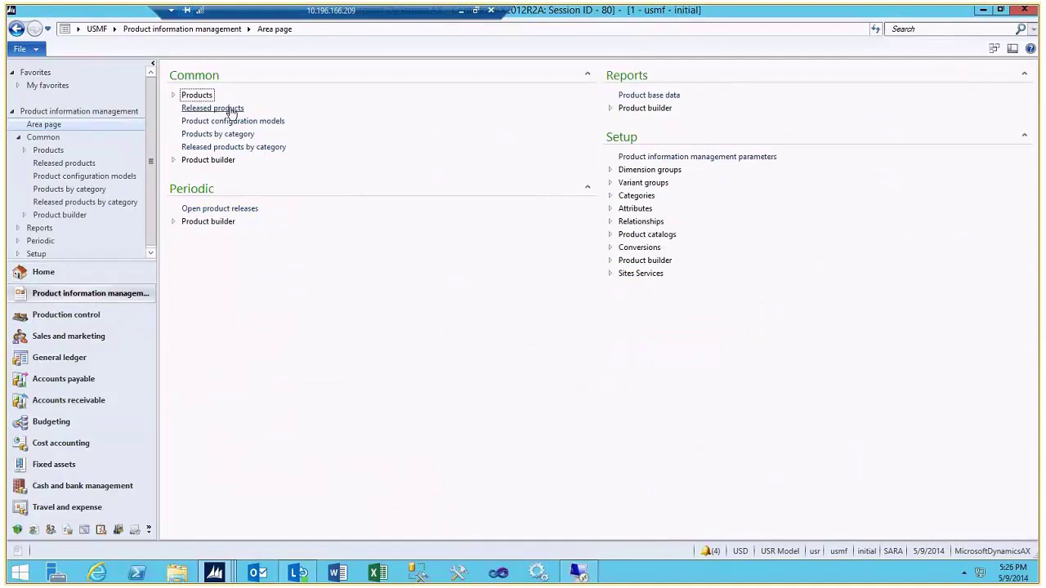
pyautogui.click(231, 109)
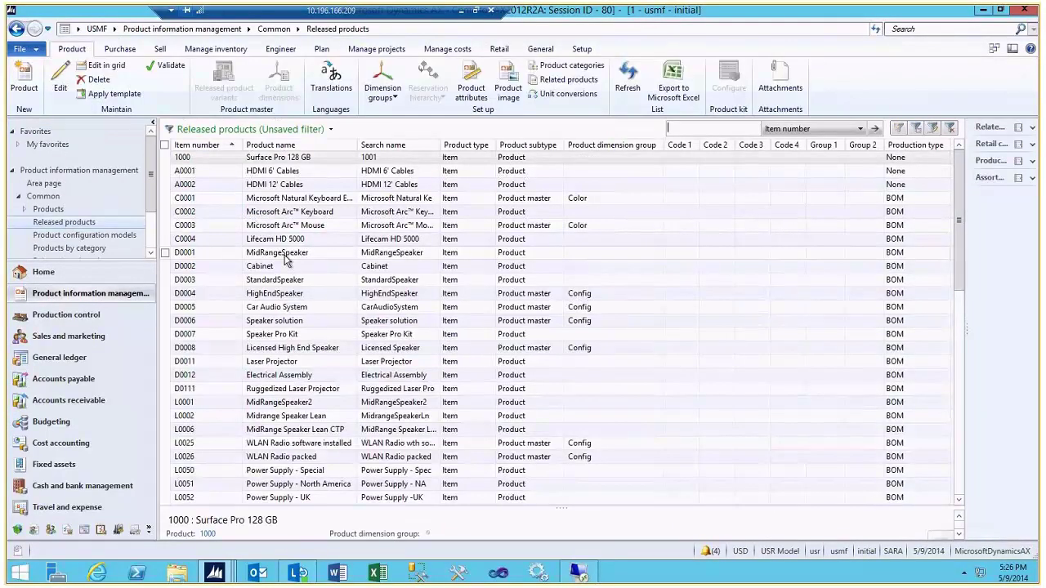
pyautogui.click(287, 252)
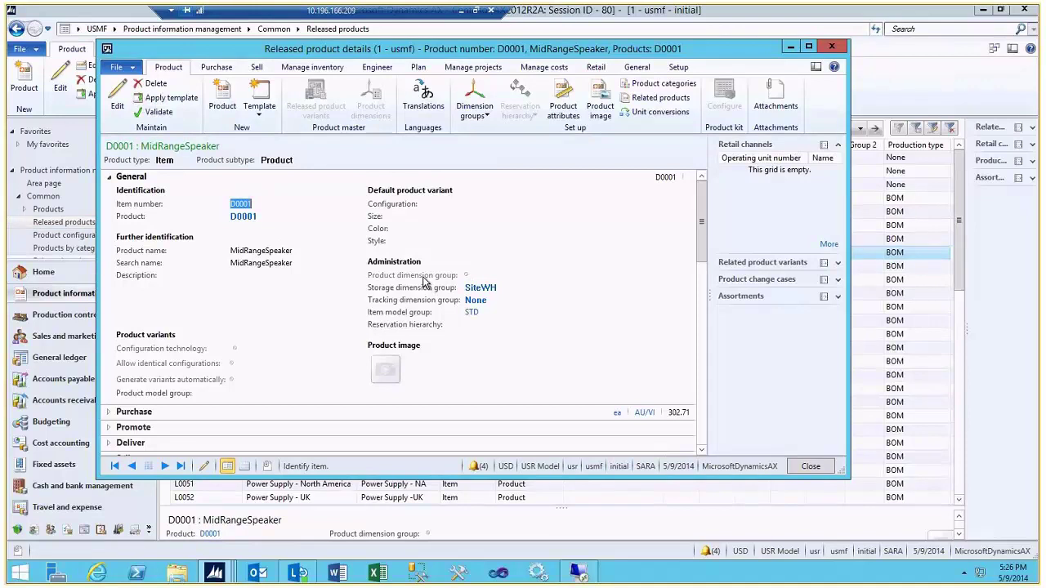
pyautogui.rightClick(462, 284)
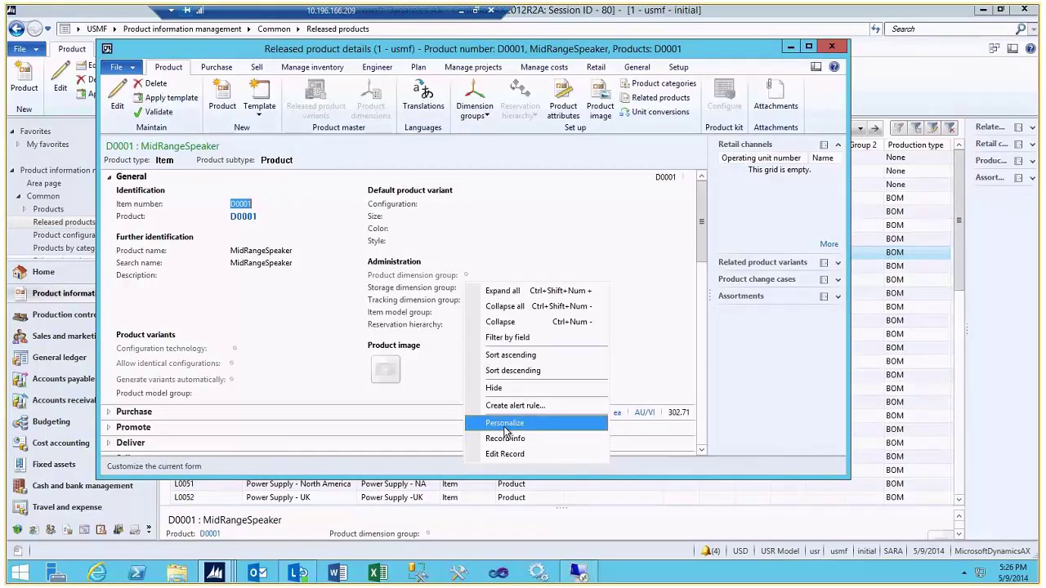
# - Load the Engineer personalization onto the D0001 details form, then close the form
pyautogui.click(503, 419)
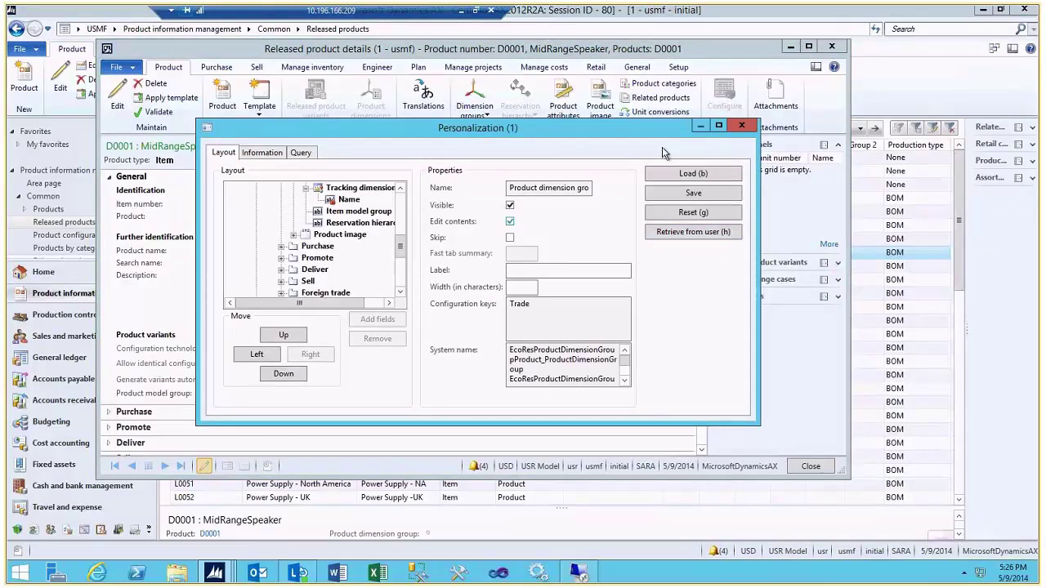
pyautogui.click(723, 170)
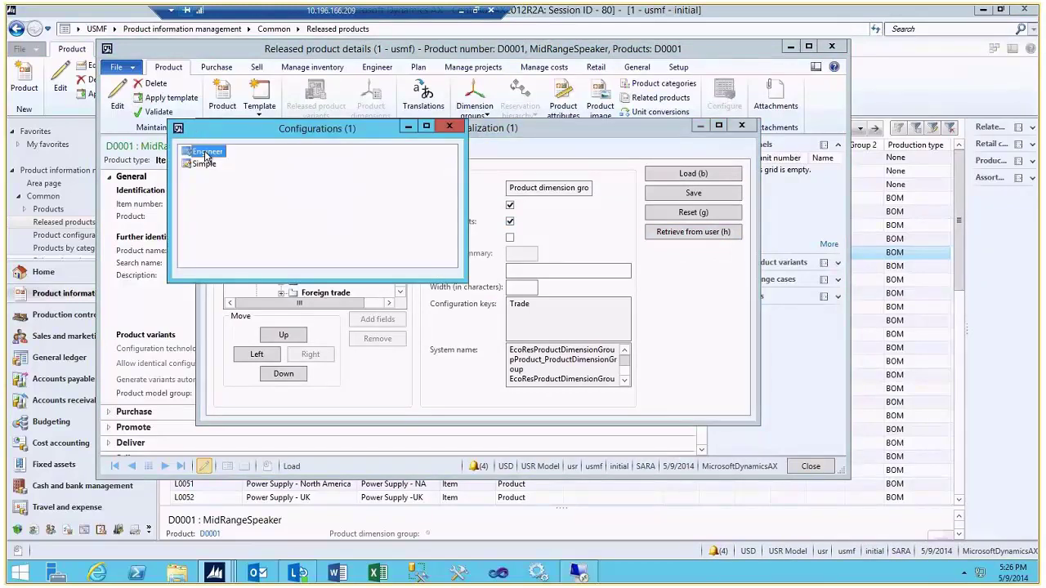
pyautogui.press('Return')
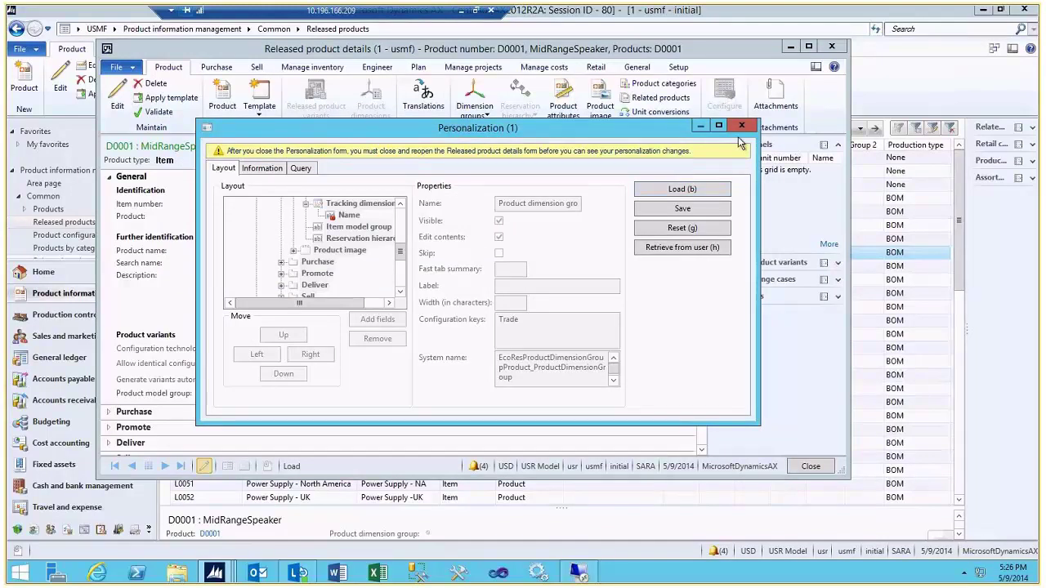
pyautogui.click(741, 126)
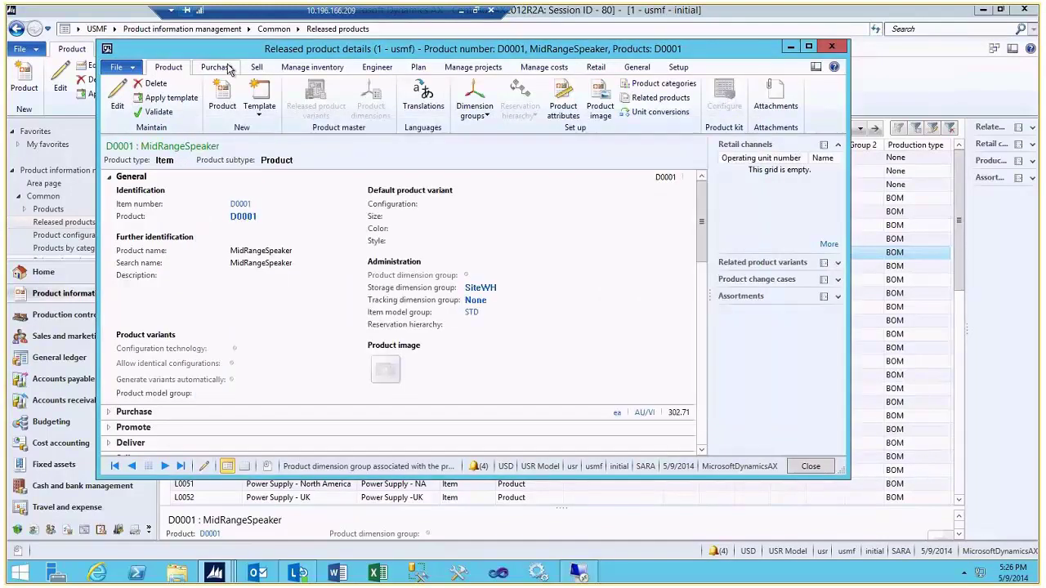
pyautogui.click(830, 45)
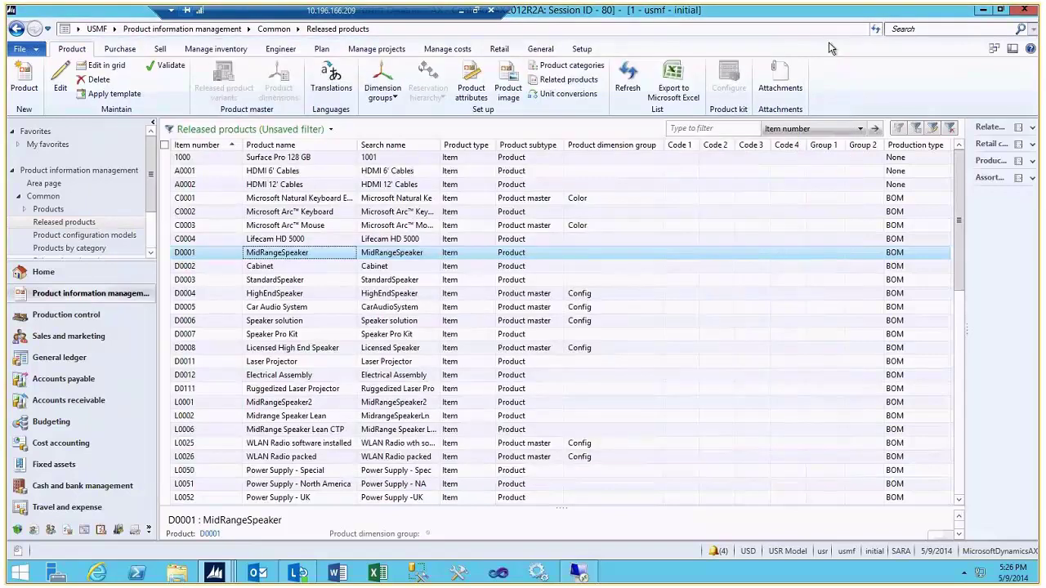
pyautogui.doubleClick(281, 250)
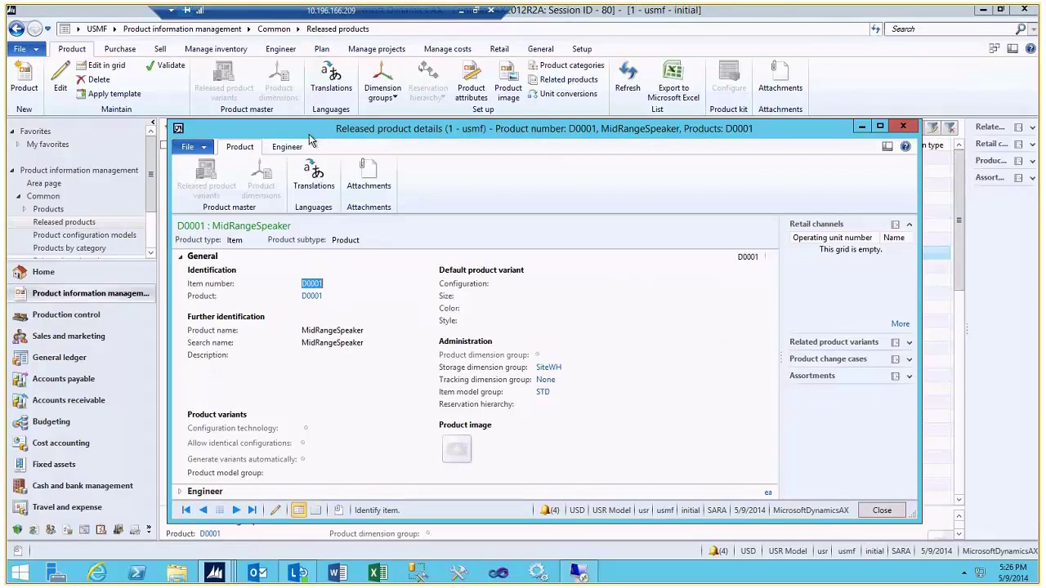
pyautogui.click(183, 260)
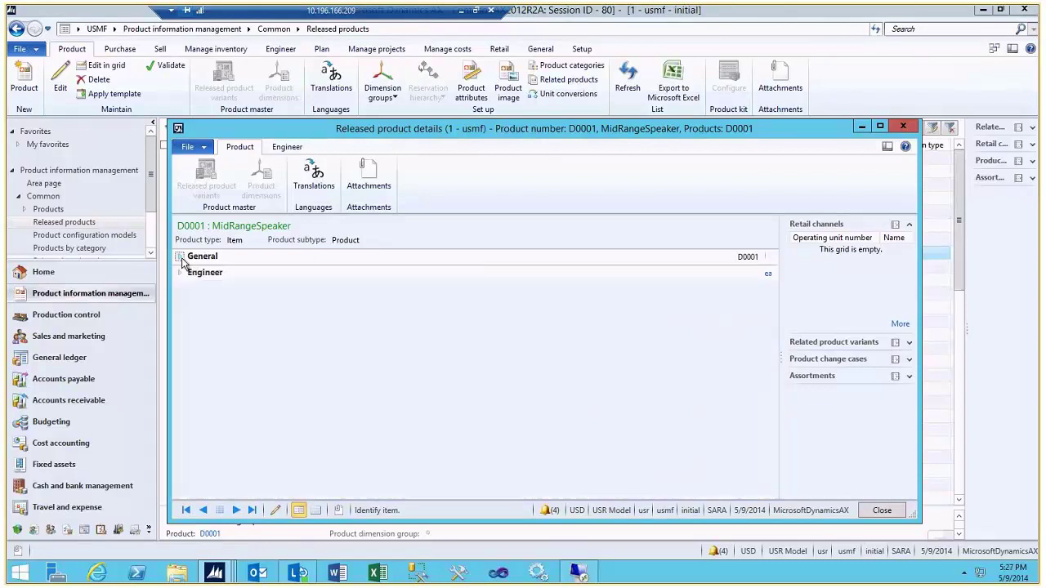
pyautogui.click(287, 148)
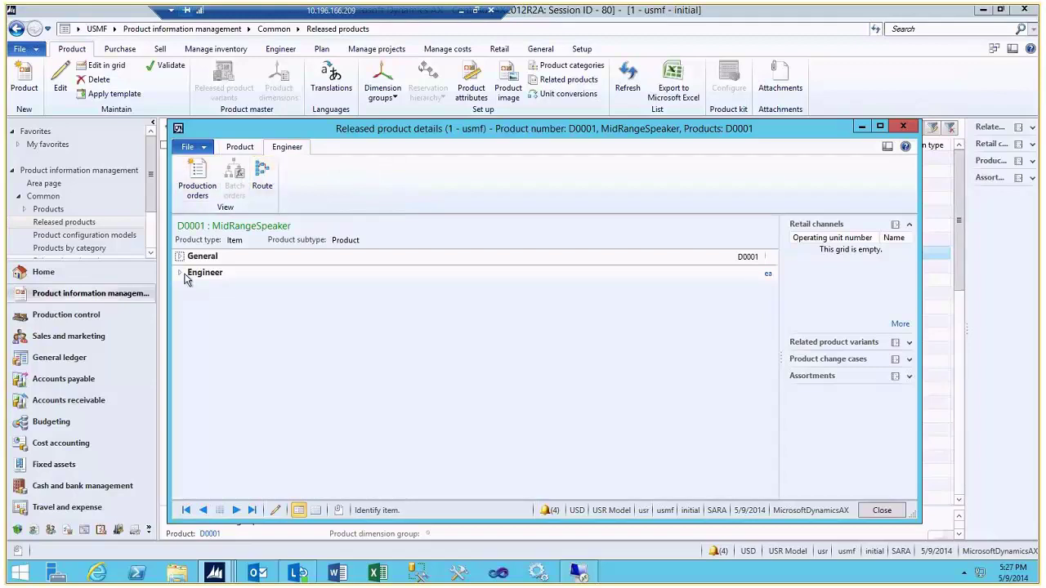
pyautogui.click(182, 274)
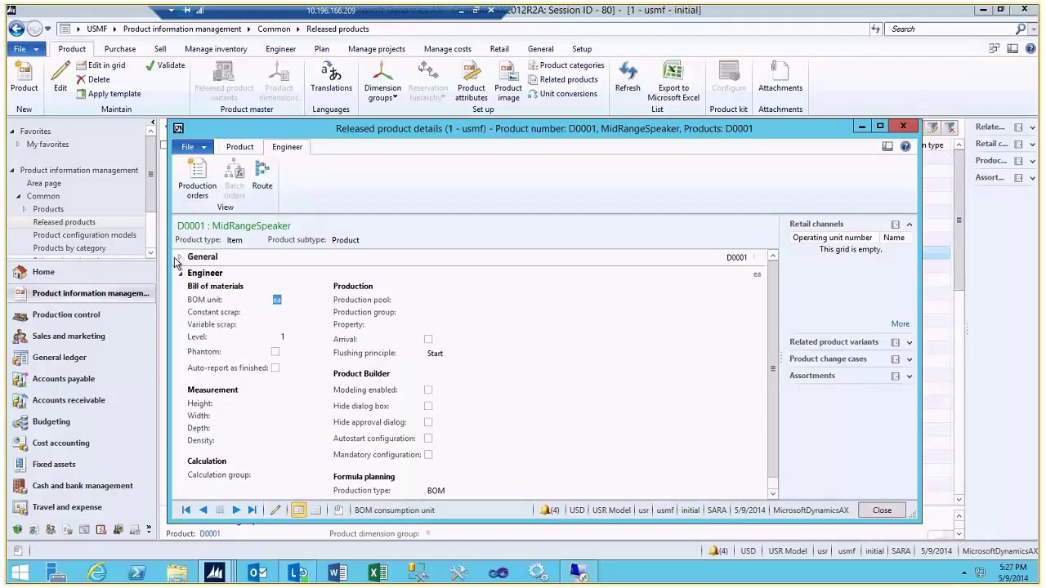
pyautogui.click(182, 258)
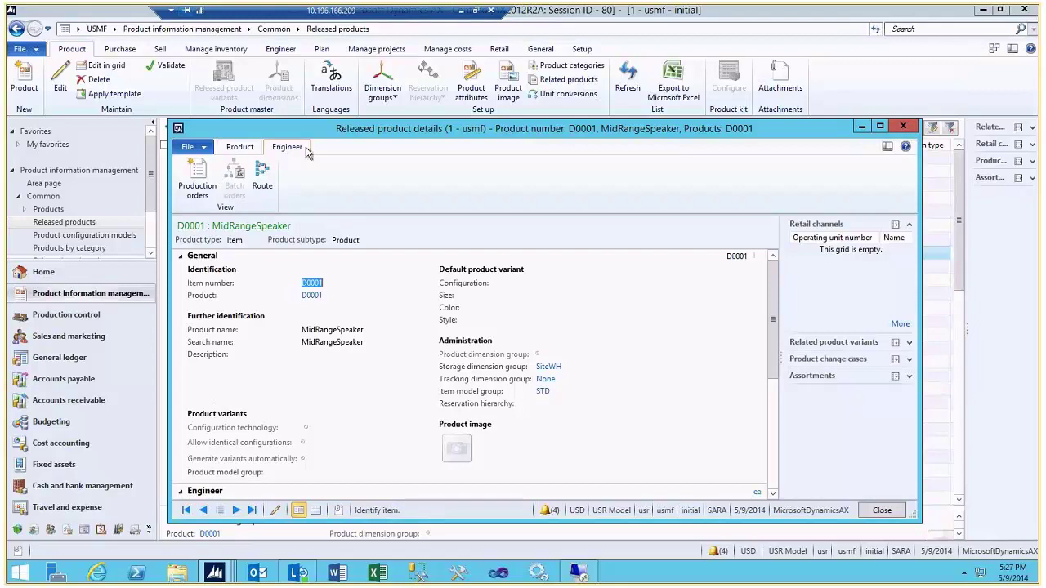
pyautogui.click(237, 149)
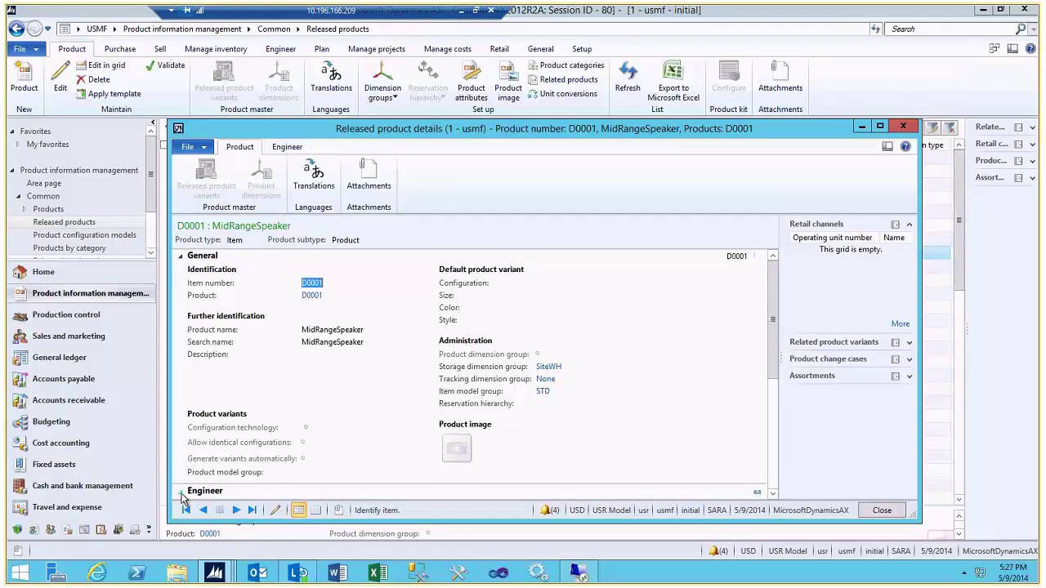
pyautogui.click(182, 493)
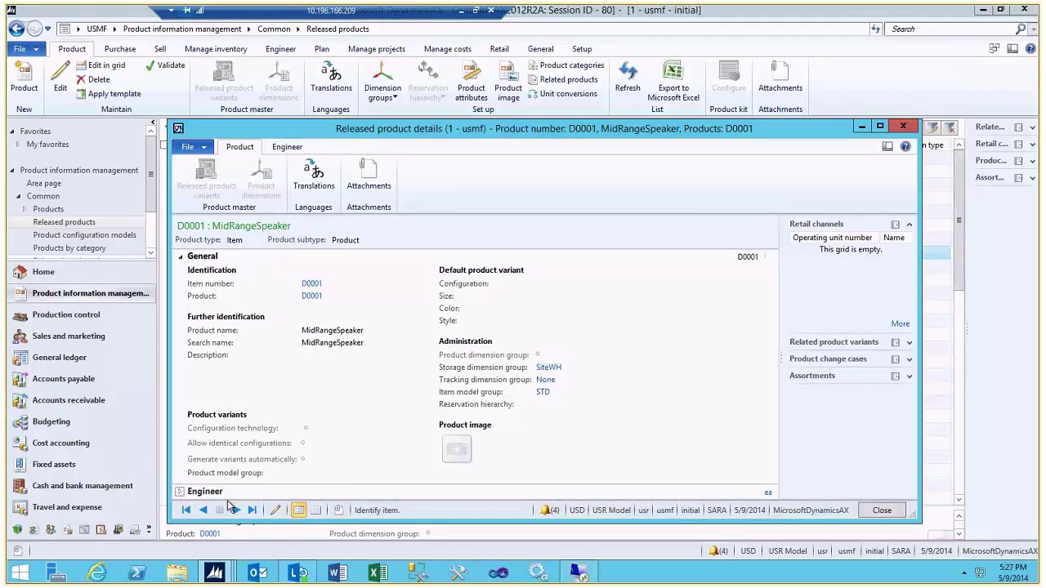
pyautogui.click(905, 126)
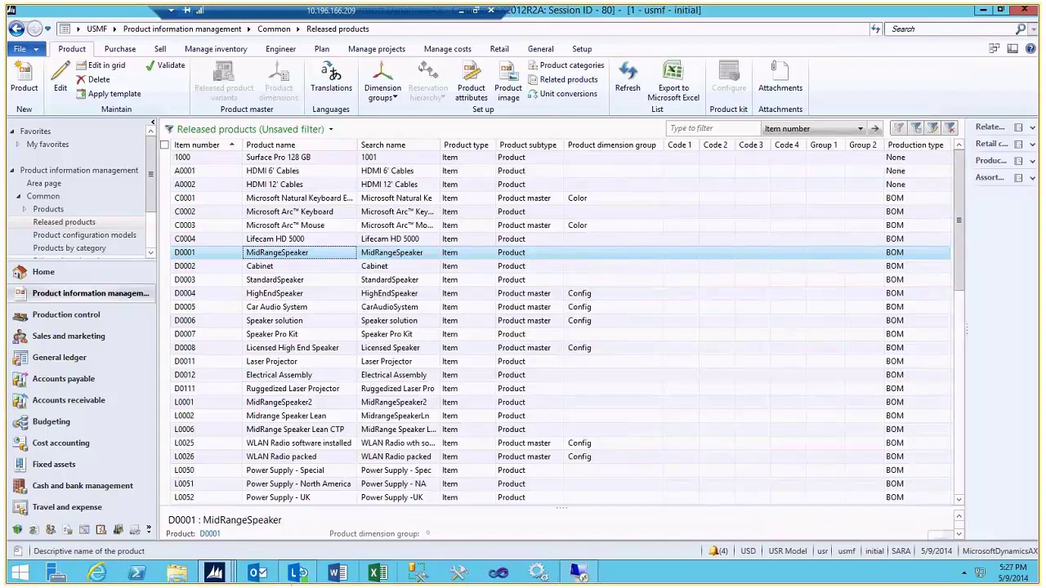
pyautogui.click(97, 574)
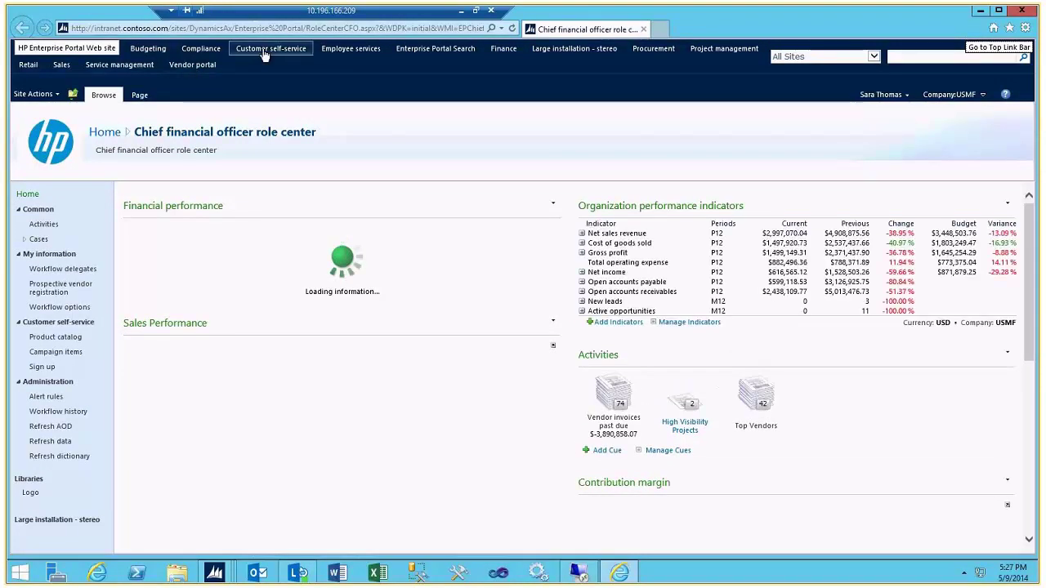
pyautogui.click(264, 51)
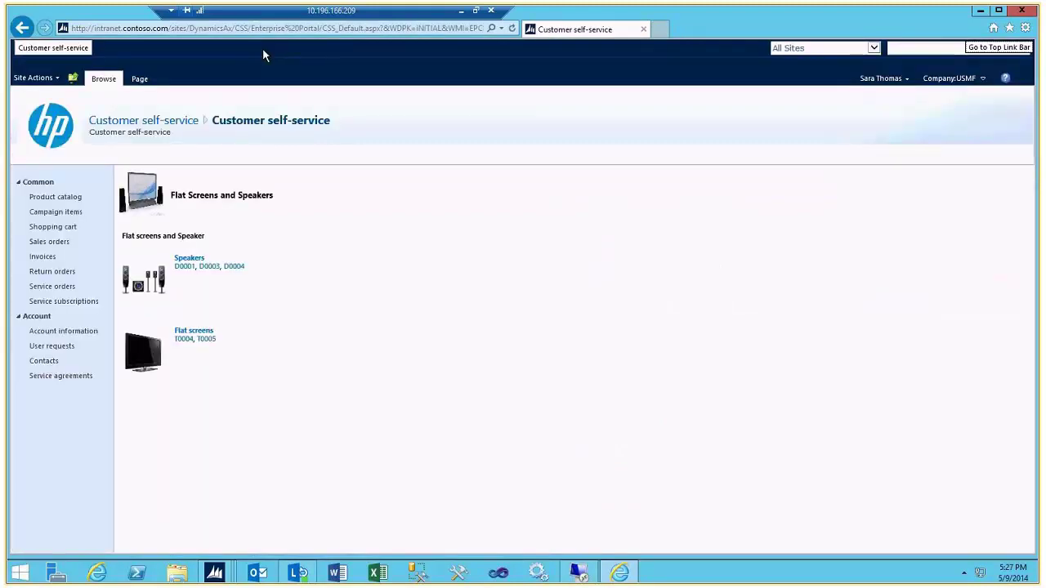
pyautogui.click(189, 260)
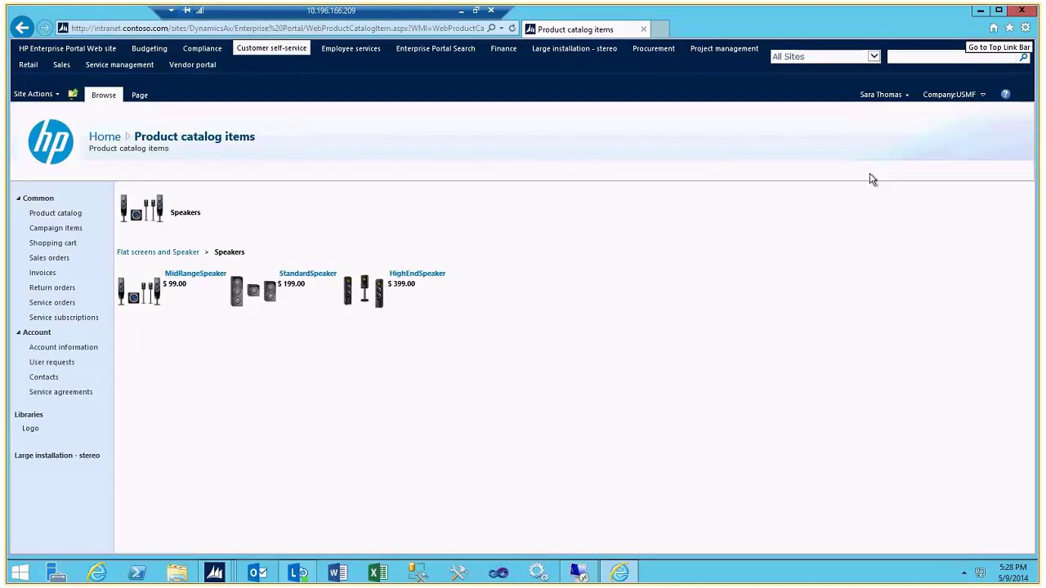
pyautogui.click(1019, 11)
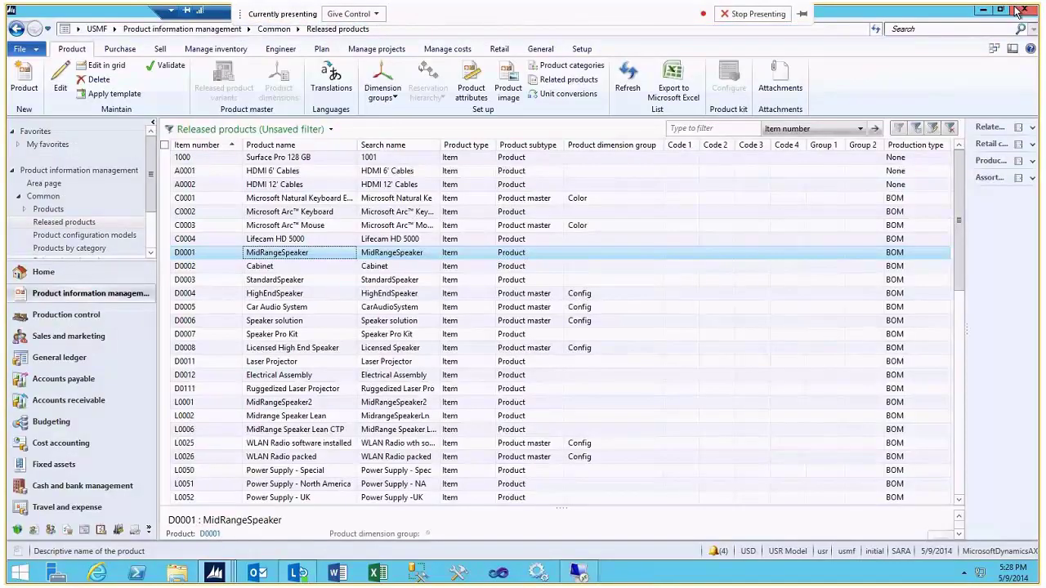
# - Start Internet Explorer with Run as different user, signing in with another account's user name and password
pyautogui.rightClick(102, 577)
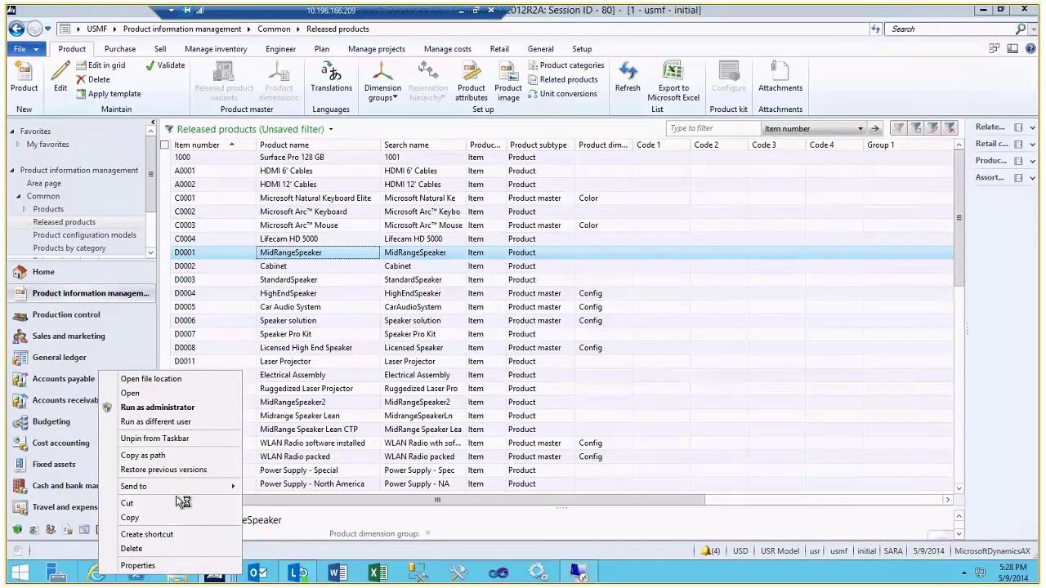
pyautogui.click(170, 423)
pyautogui.write('er')
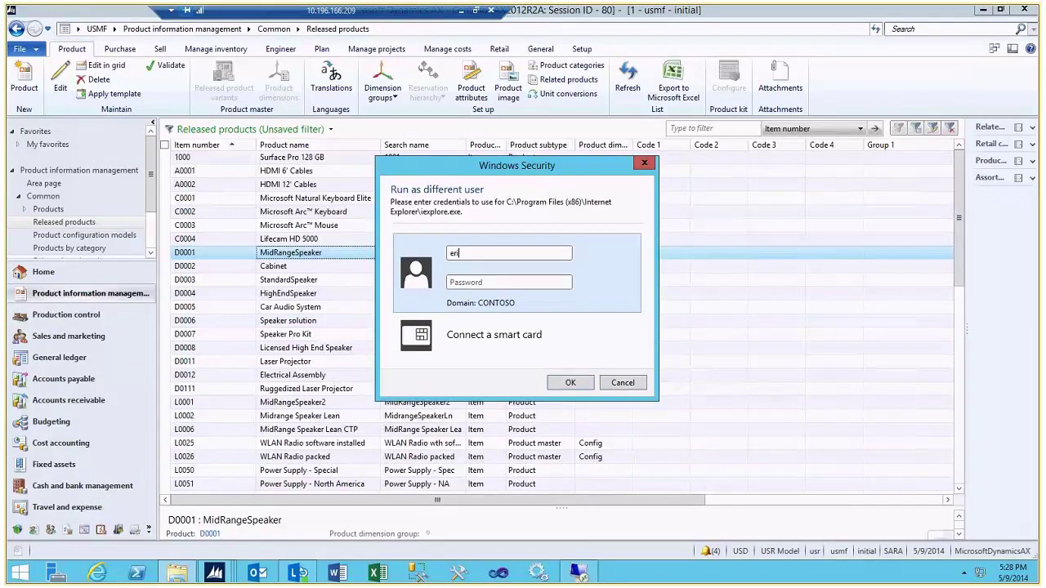
pyautogui.write('inH')
pyautogui.press('Tab')
pyautogui.write('pass@word')
pyautogui.press('Return')
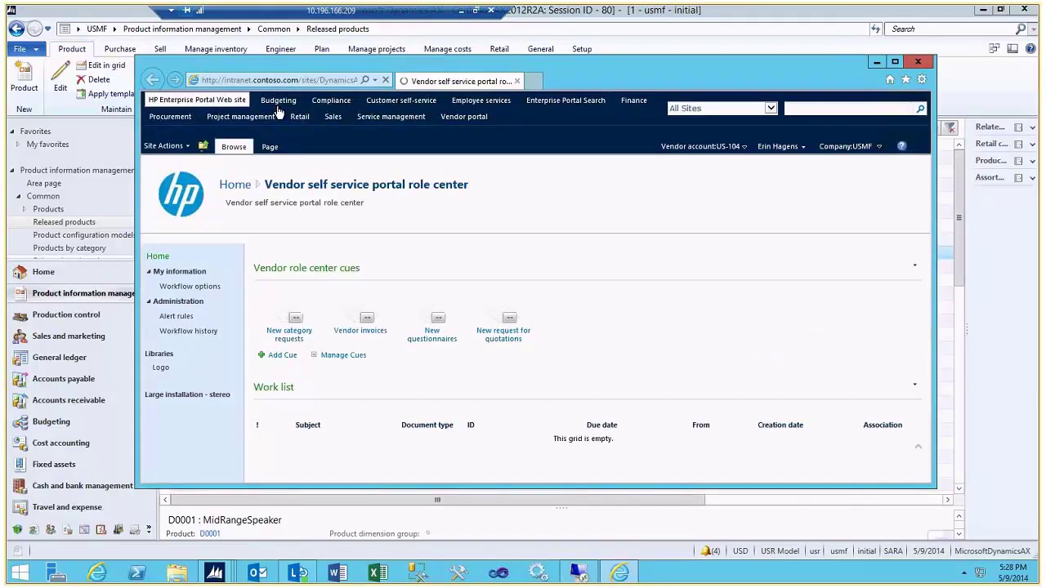
# - Go to the Vendor portal site and open My purchase order confirmations
pyautogui.click(462, 118)
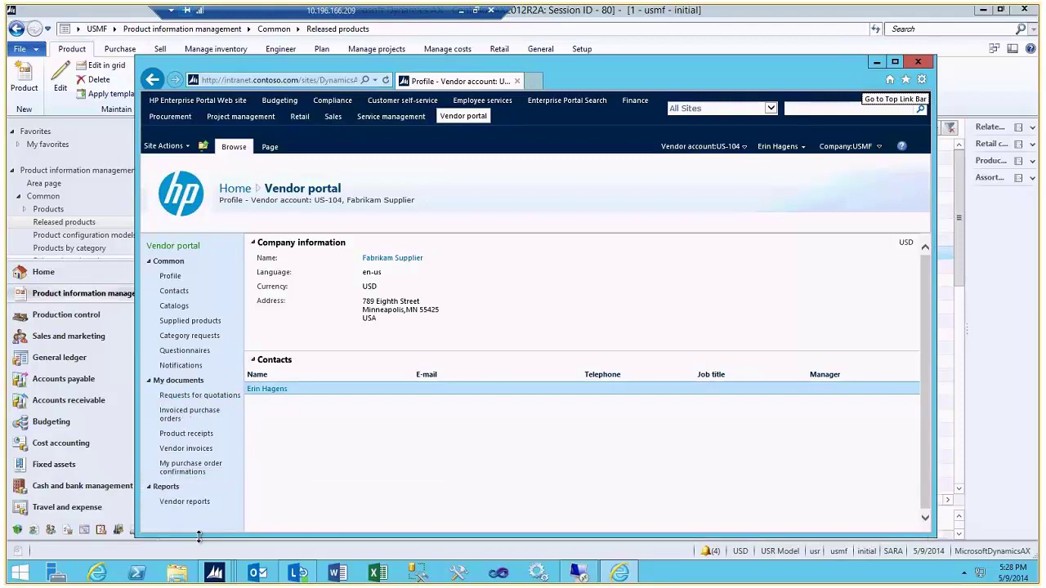
pyautogui.click(190, 468)
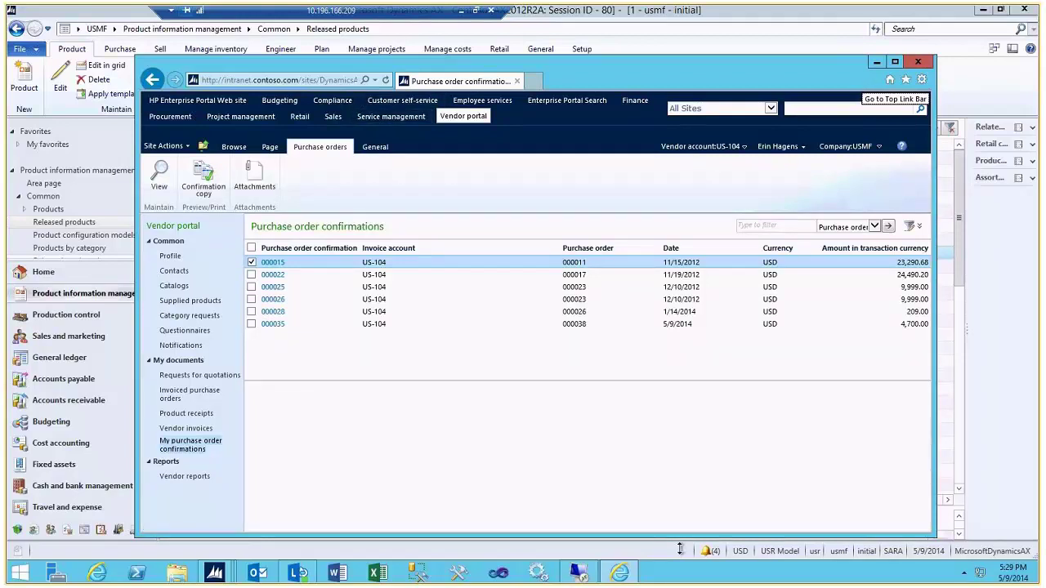
# - Minimize the remote desktop session to bring the Word blog draft back into view
pyautogui.click(462, 12)
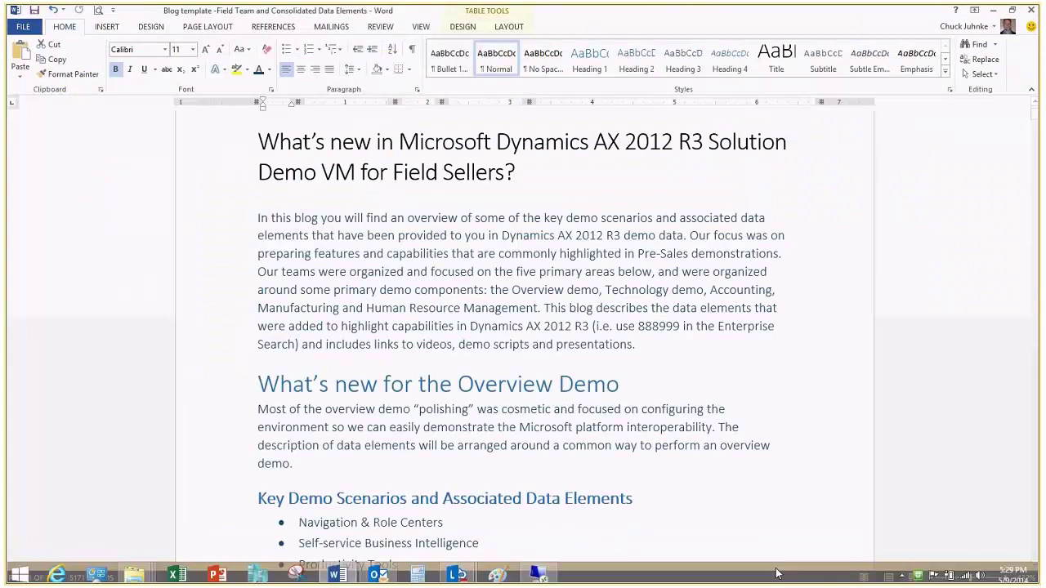